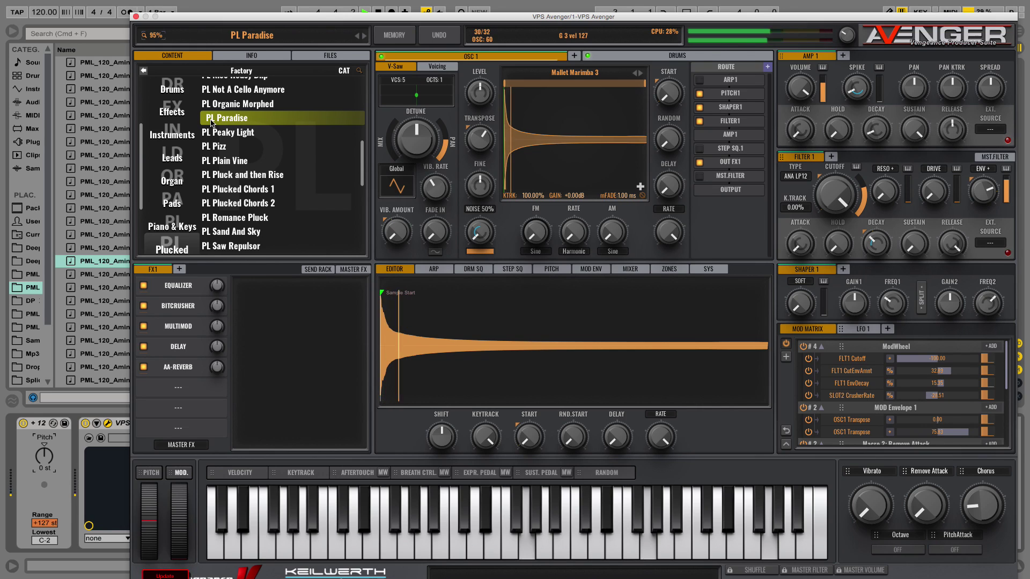
Audition the LD Bright Bigroom Chords preset and check its waveform menu, leaving it on Saw.
{"action": "key", "text": "space"}
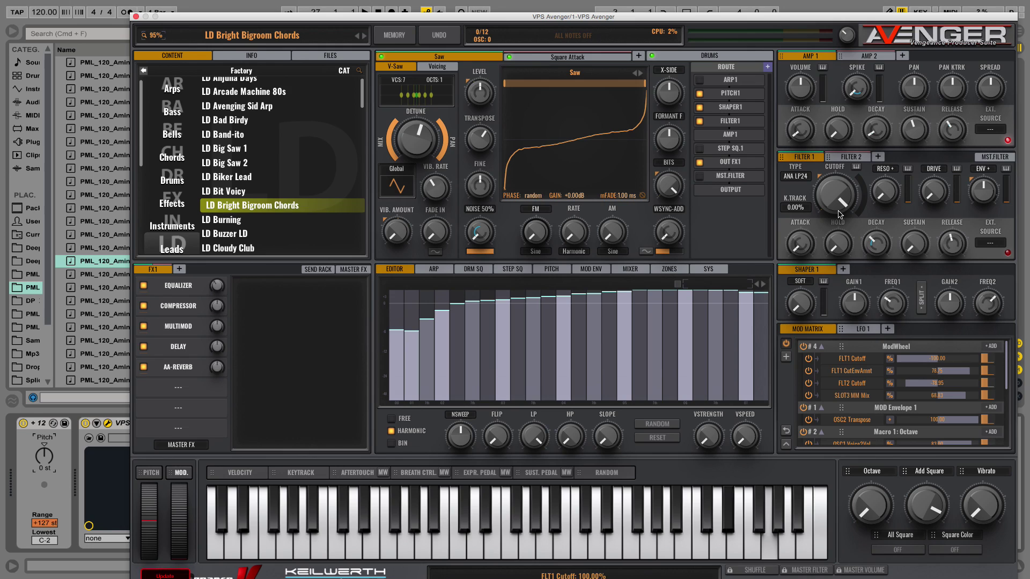
{"action": "key", "text": "space"}
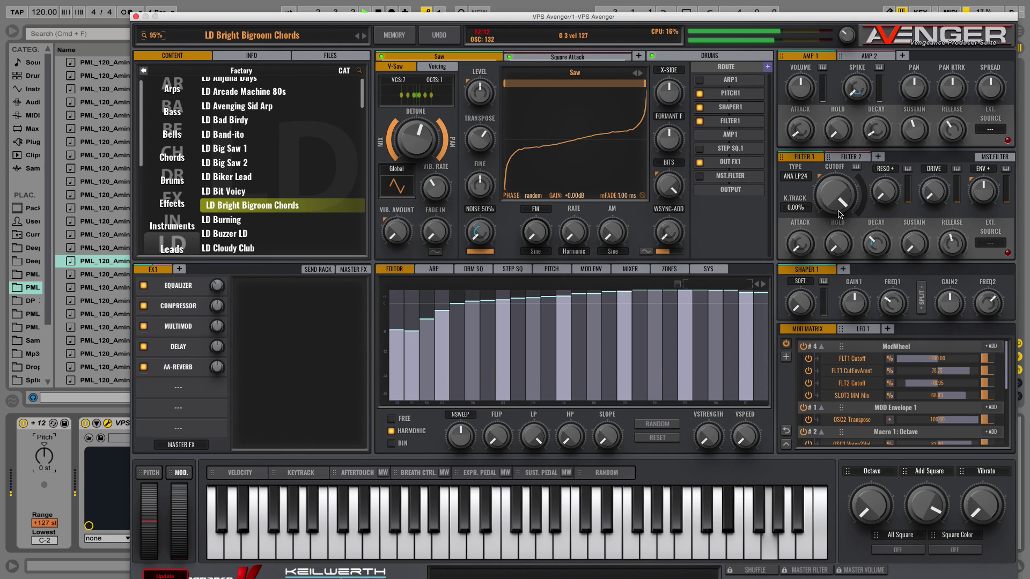
{"action": "key", "text": "space"}
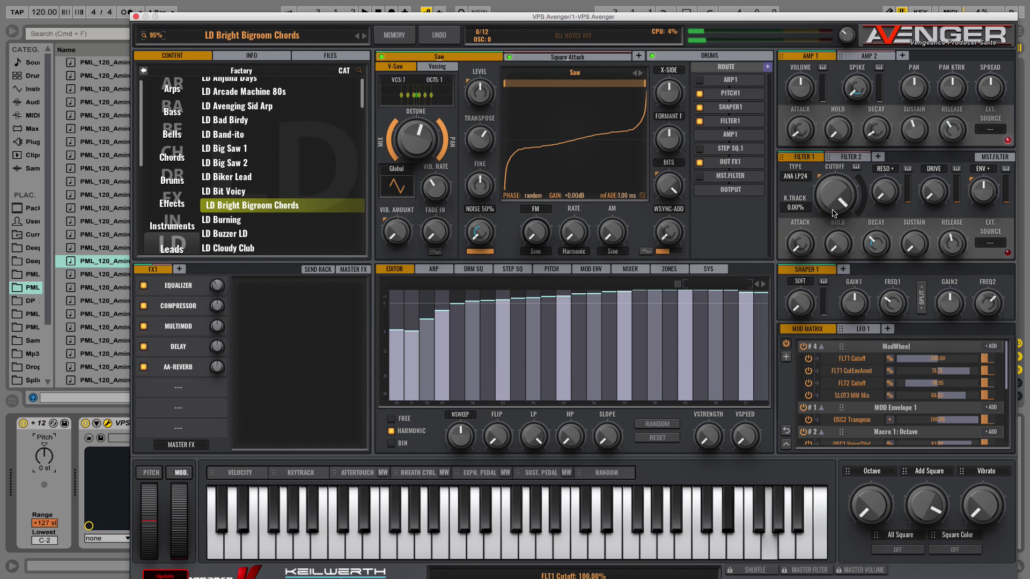
{"action": "left_click", "coordinate": [569, 73]}
{"action": "left_click", "coordinate": [571, 74]}
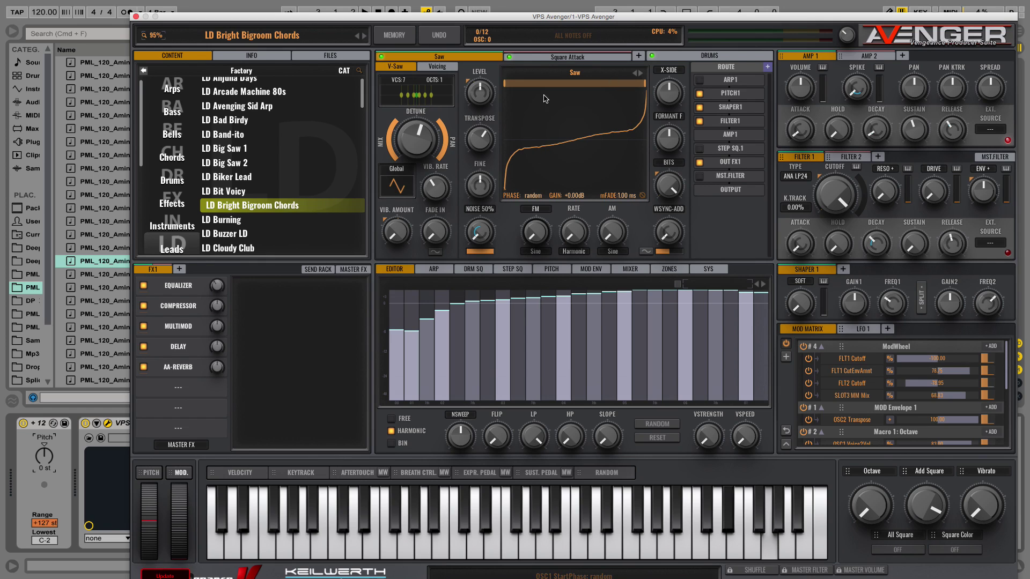
Browse to the Plucked presets and audition PL Tropical Chords before moving to the Init Preset.
{"action": "left_click", "coordinate": [168, 224]}
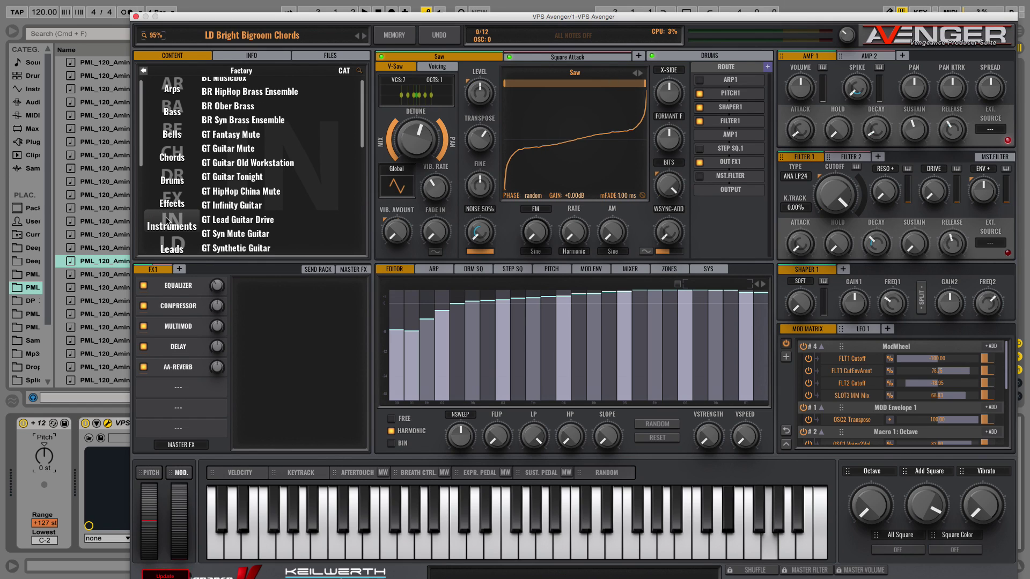
{"action": "scroll", "coordinate": [172, 236], "scroll_direction": "down", "scroll_amount": 3}
{"action": "left_click", "coordinate": [174, 249]}
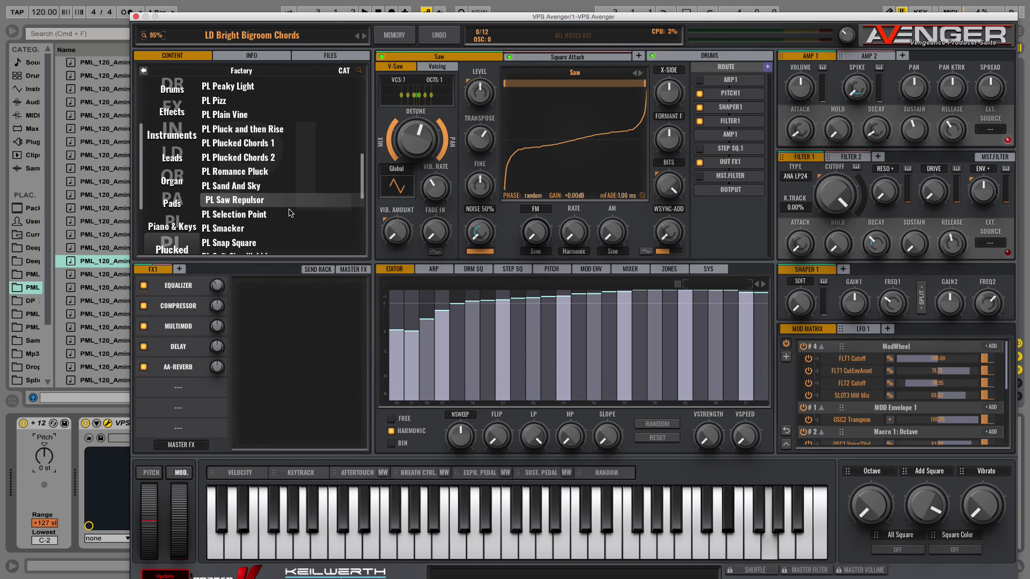
{"action": "scroll", "coordinate": [238, 161], "scroll_direction": "down", "scroll_amount": 5}
{"action": "left_click", "coordinate": [238, 119]}
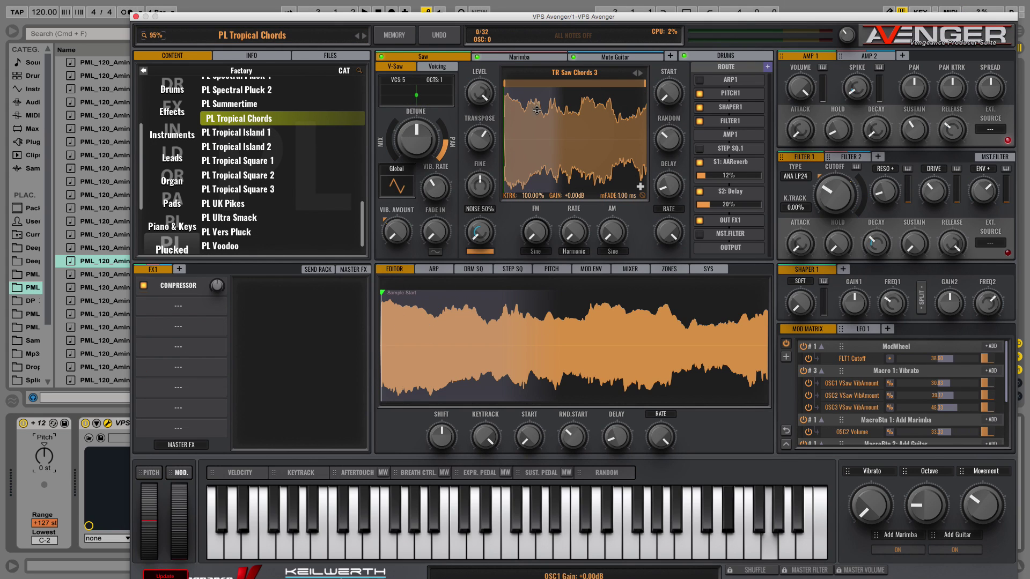
{"action": "key", "text": "space"}
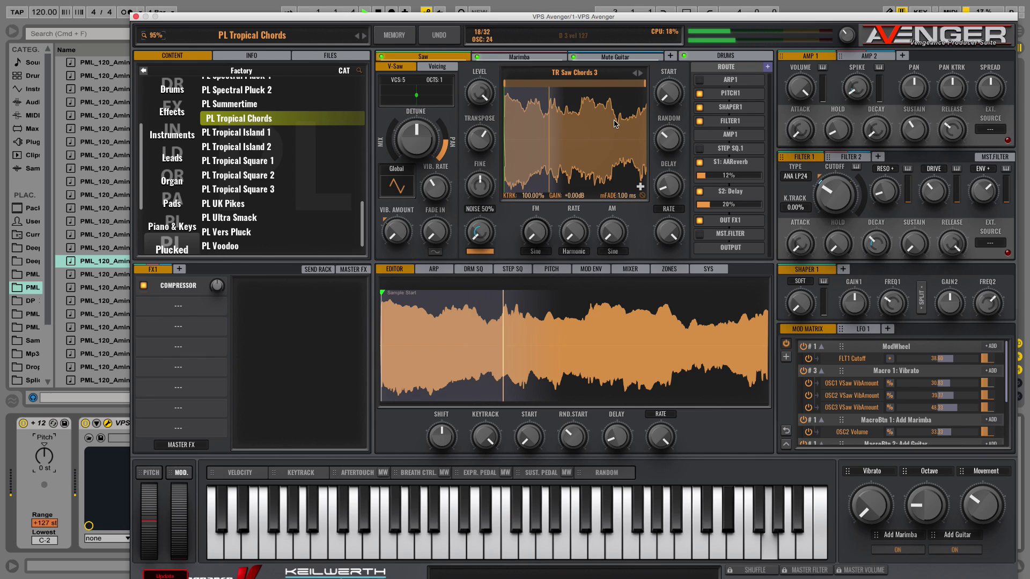
{"action": "key", "text": "space"}
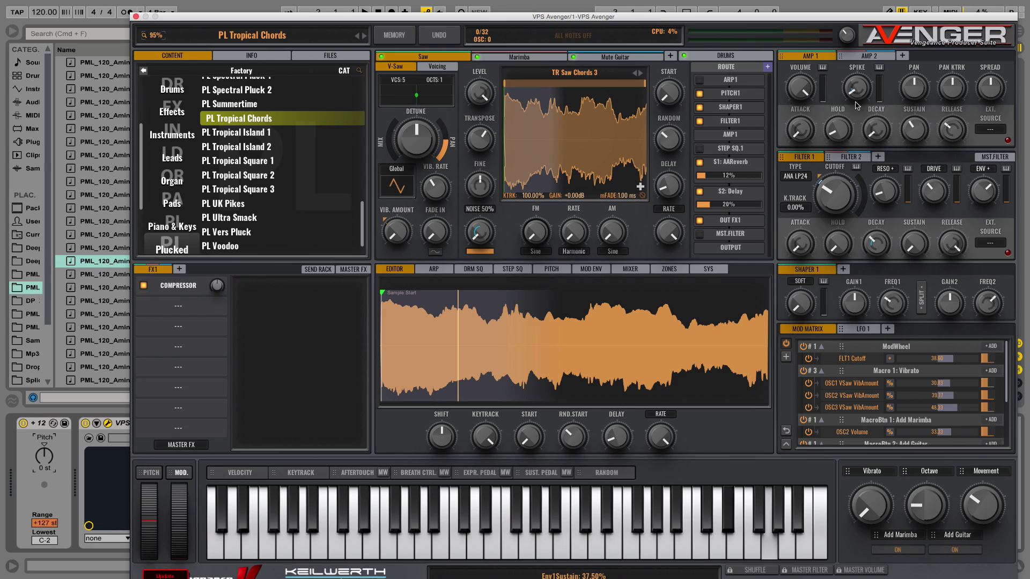
{"action": "mouse_move", "coordinate": [460, 63]}
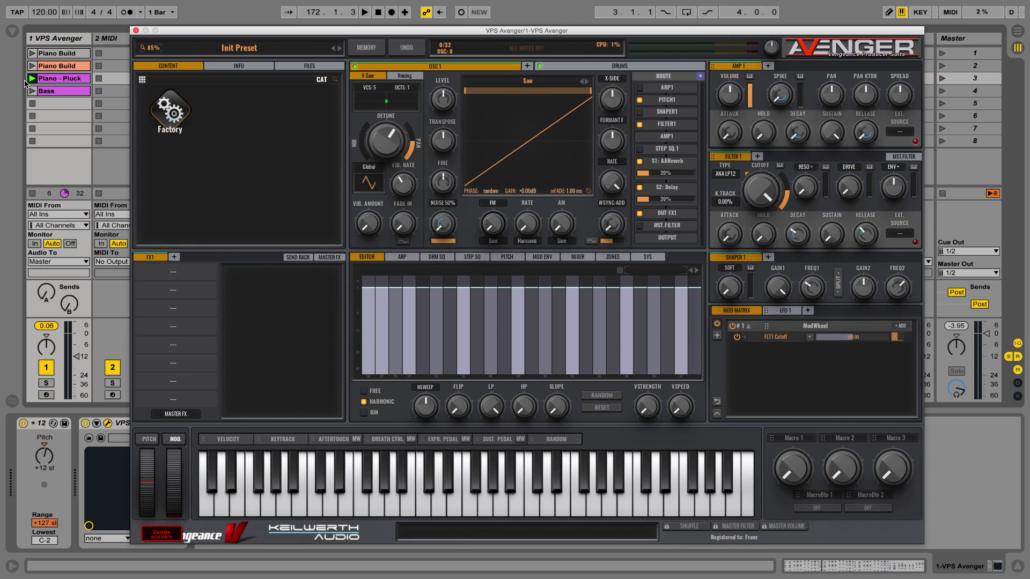
{"action": "left_click", "coordinate": [31, 78]}
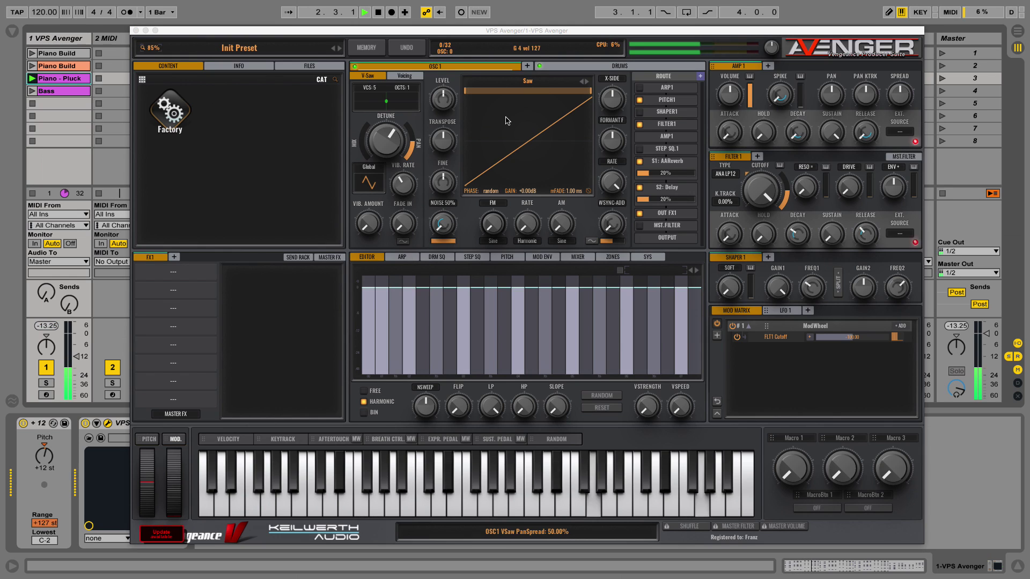
{"action": "key", "text": "space"}
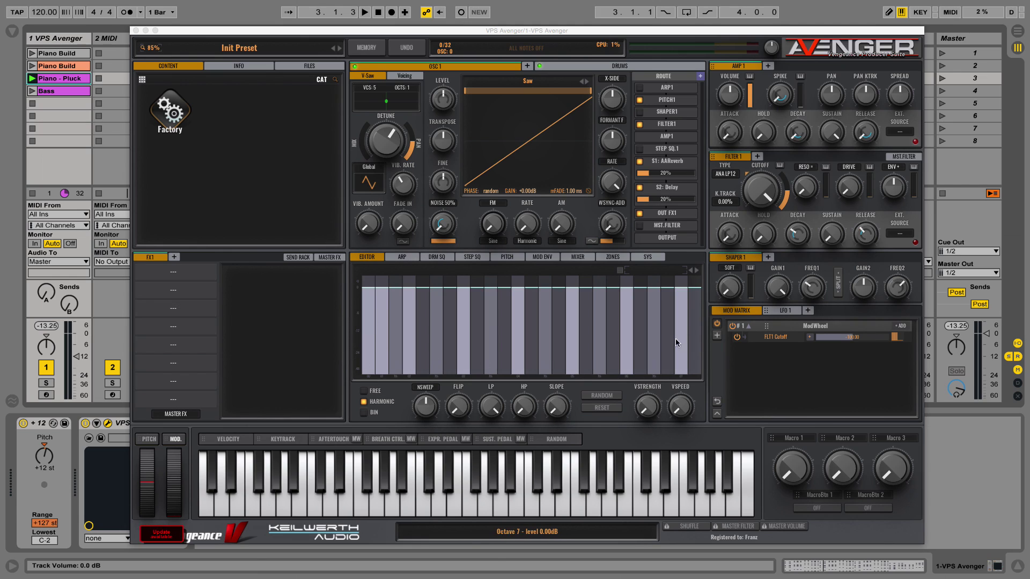
{"action": "left_click", "coordinate": [411, 263]}
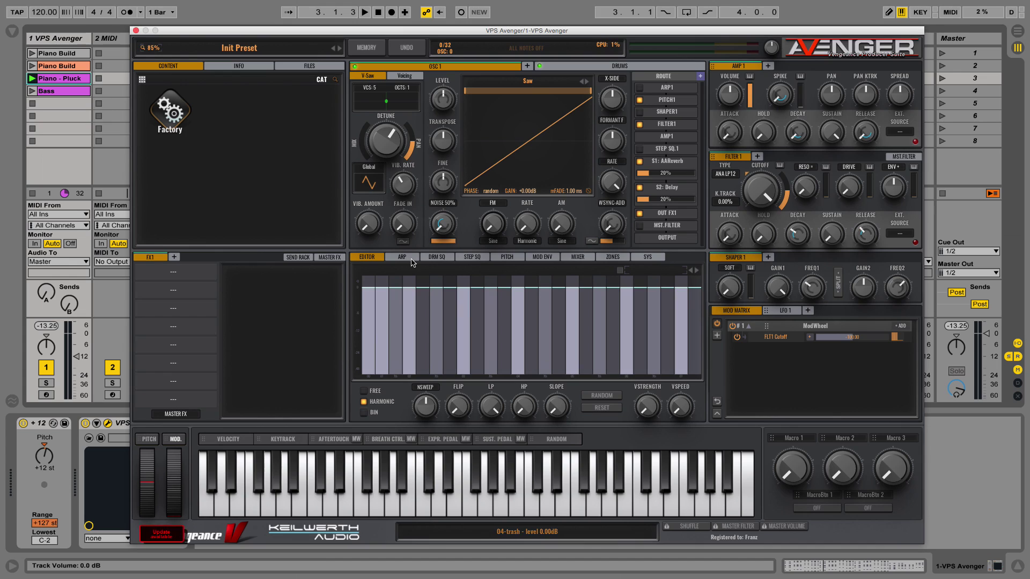
{"action": "left_click", "coordinate": [404, 259]}
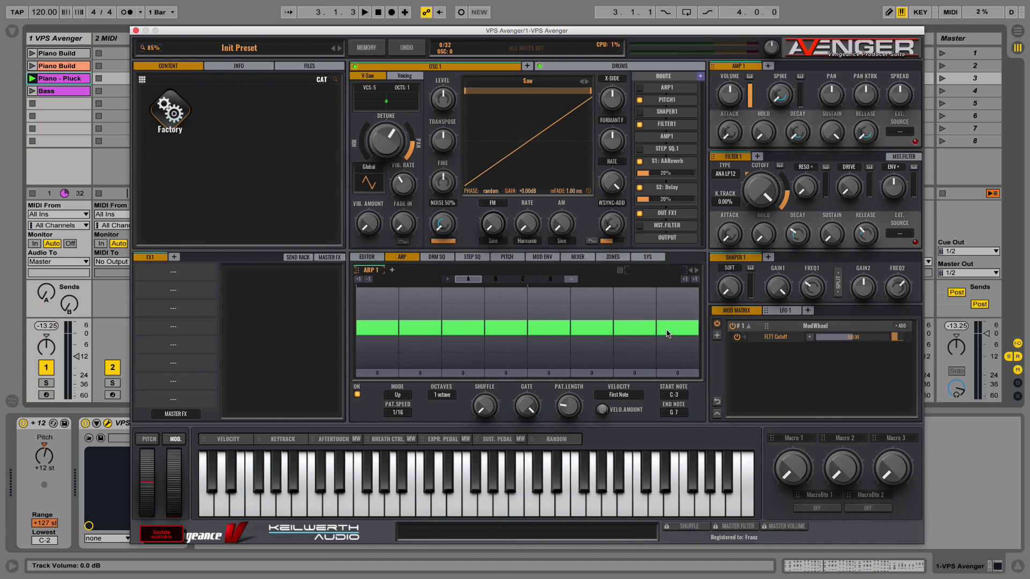
{"action": "left_click", "coordinate": [437, 258]}
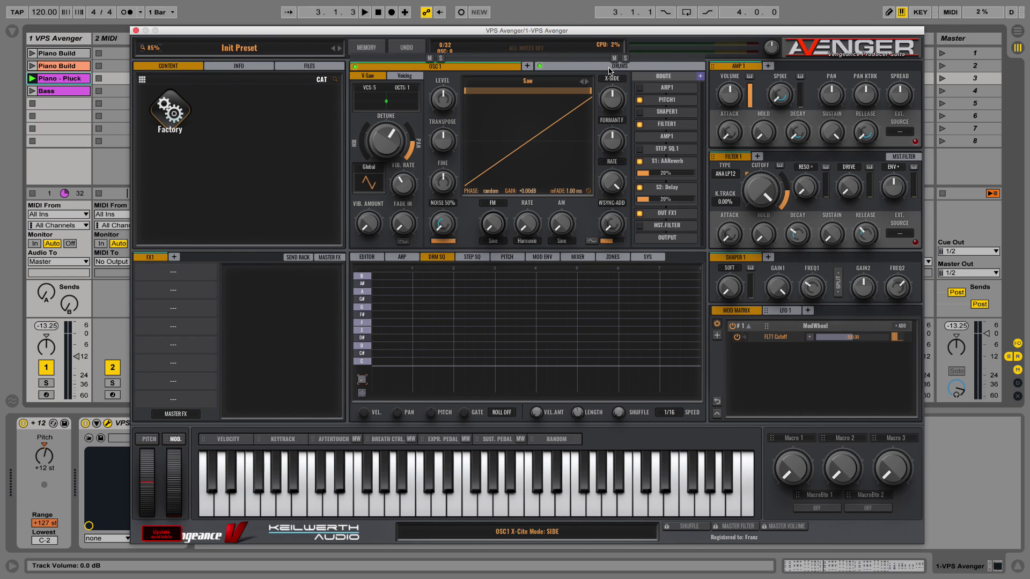
{"action": "left_click", "coordinate": [475, 257]}
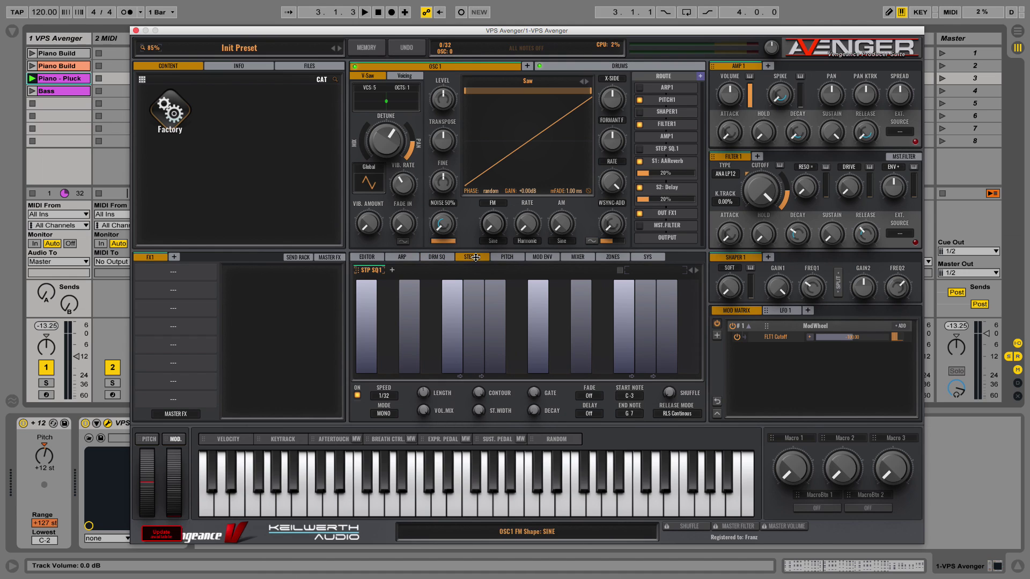
{"action": "left_click", "coordinate": [509, 257]}
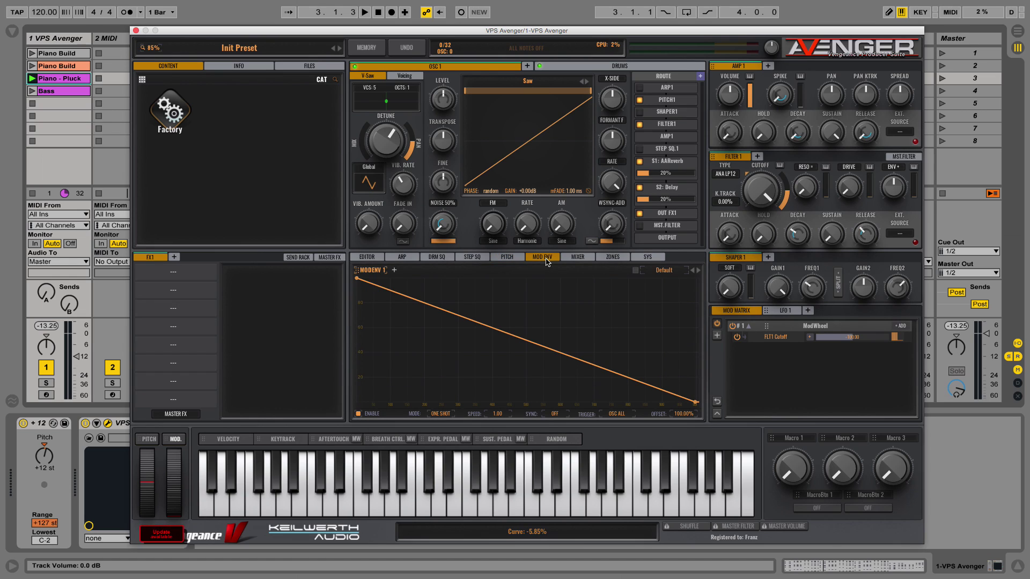
{"action": "left_click", "coordinate": [542, 257]}
{"action": "left_click", "coordinate": [584, 257]}
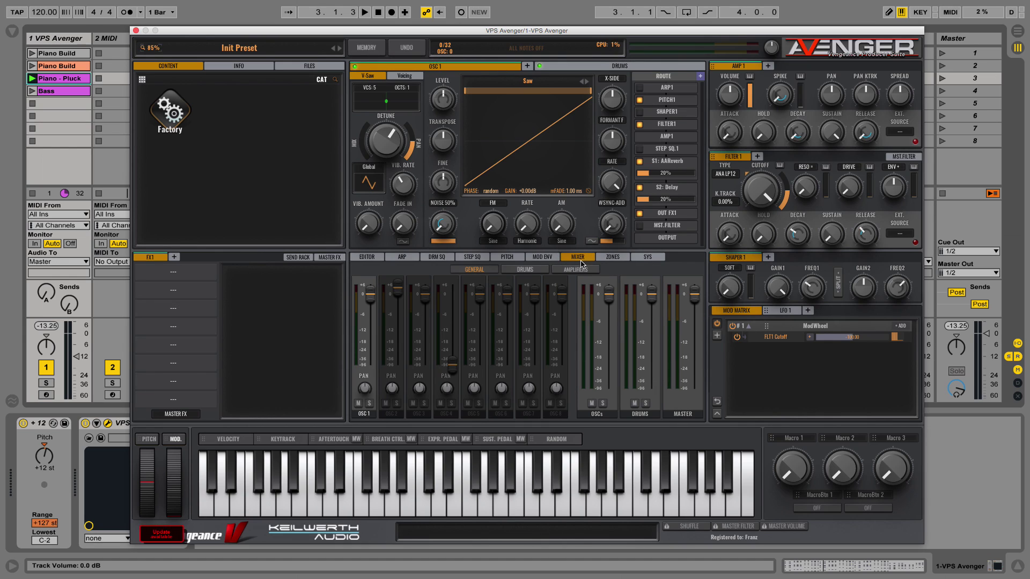
{"action": "left_click", "coordinate": [612, 257]}
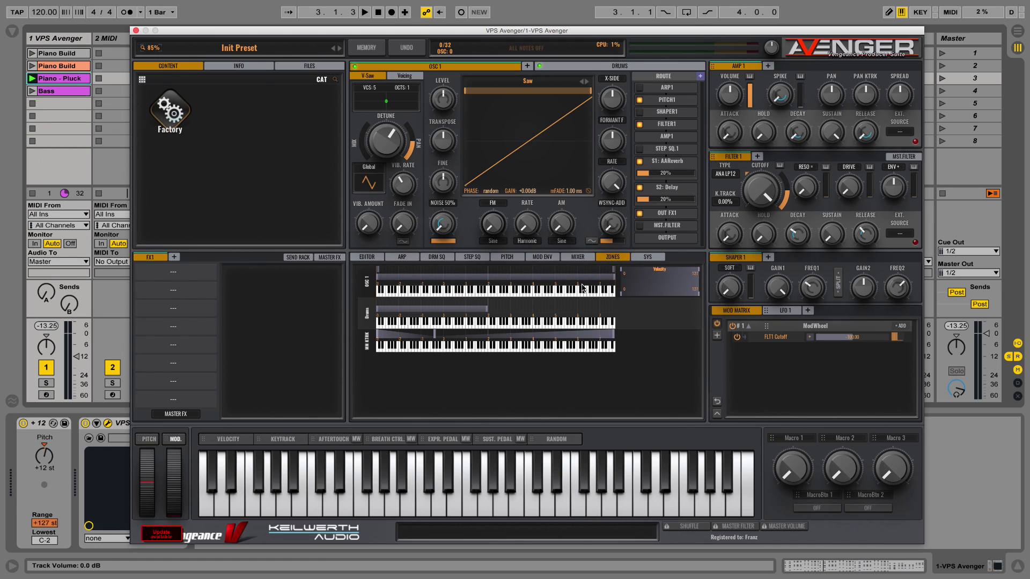
{"action": "left_click", "coordinate": [653, 261]}
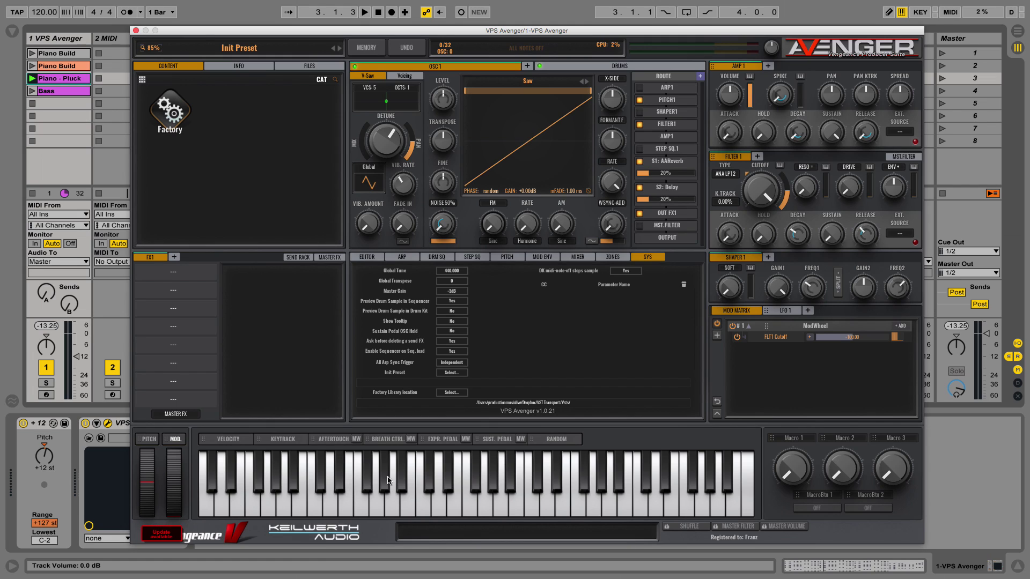
{"action": "left_click", "coordinate": [372, 259]}
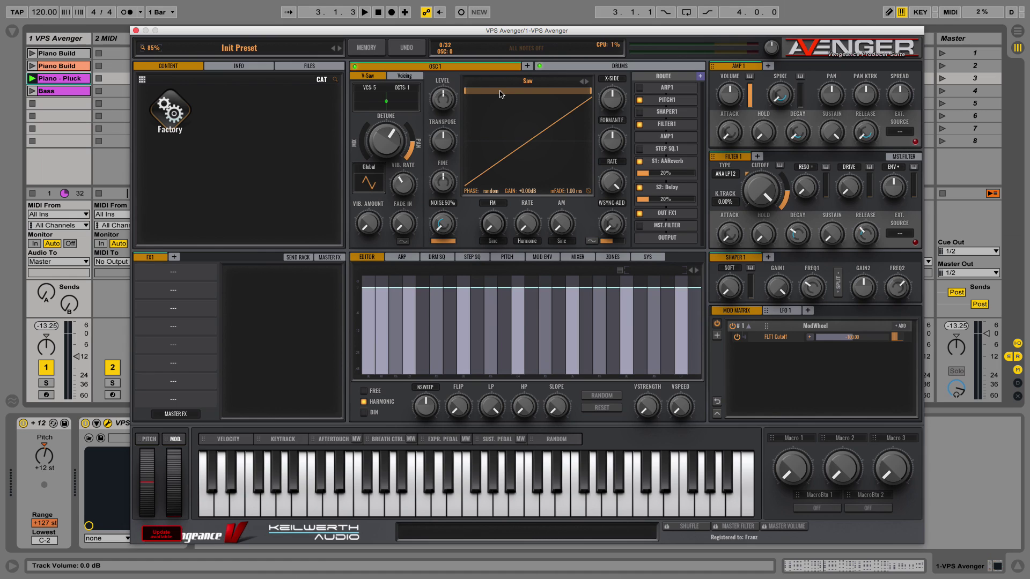
Add OSC 2 and OSC 3 alongside OSC 1 in the Init Preset.
{"action": "left_click", "coordinate": [527, 67]}
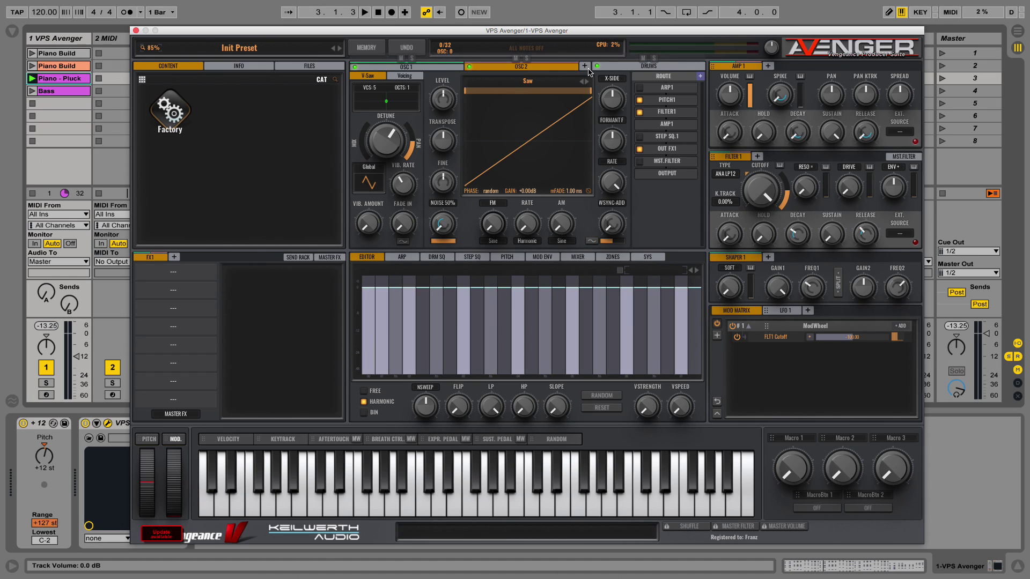
{"action": "left_click", "coordinate": [583, 67]}
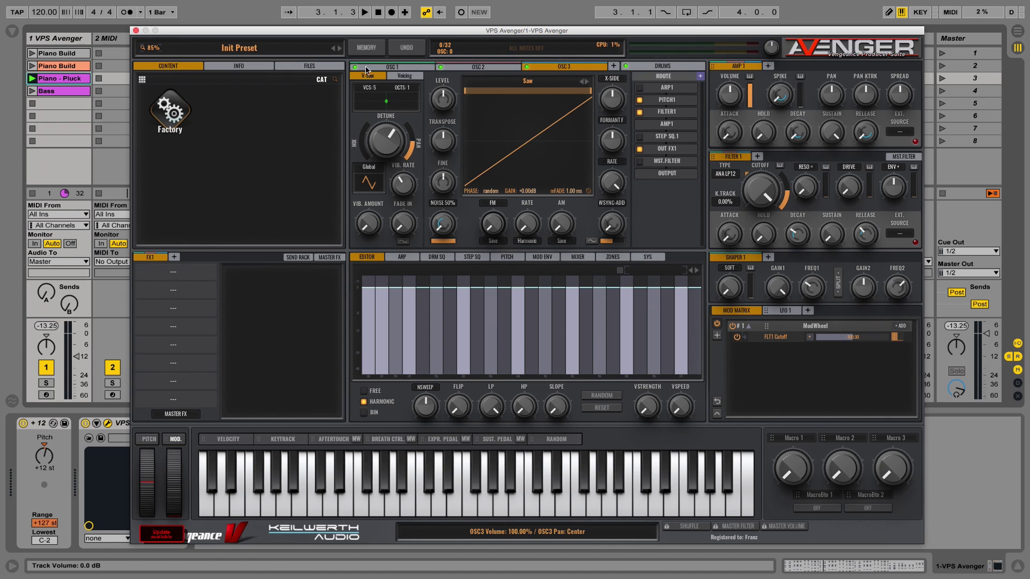
{"action": "left_click", "coordinate": [150, 48]}
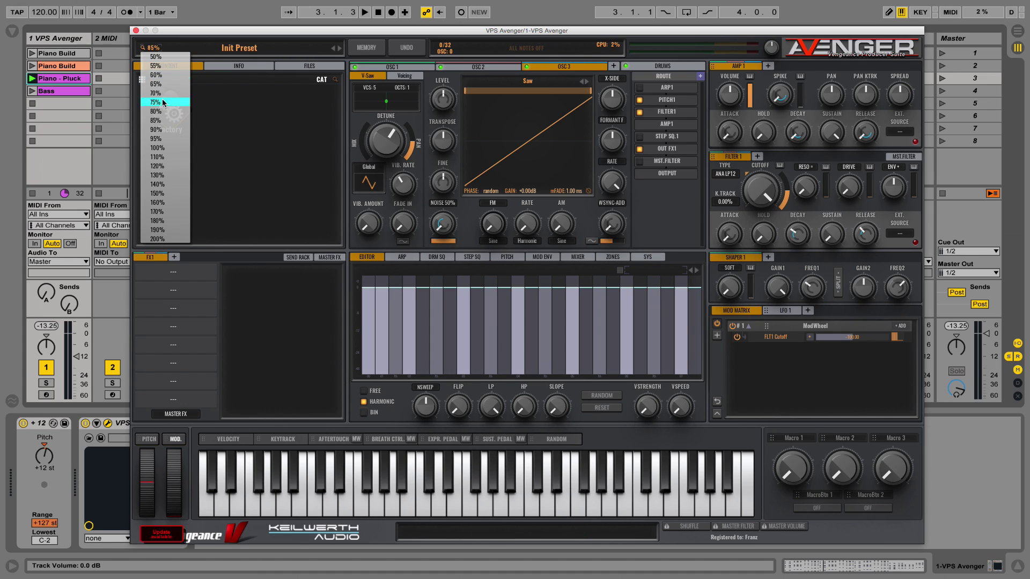
{"action": "left_click", "coordinate": [175, 147]}
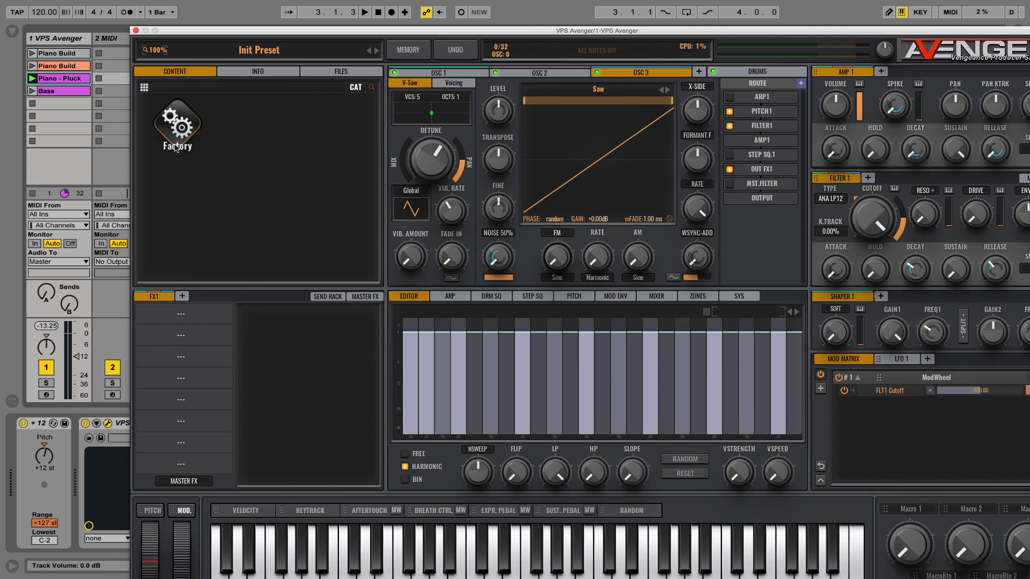
{"action": "left_click_drag", "start_coordinate": [267, 33], "coordinate": [186, 17]}
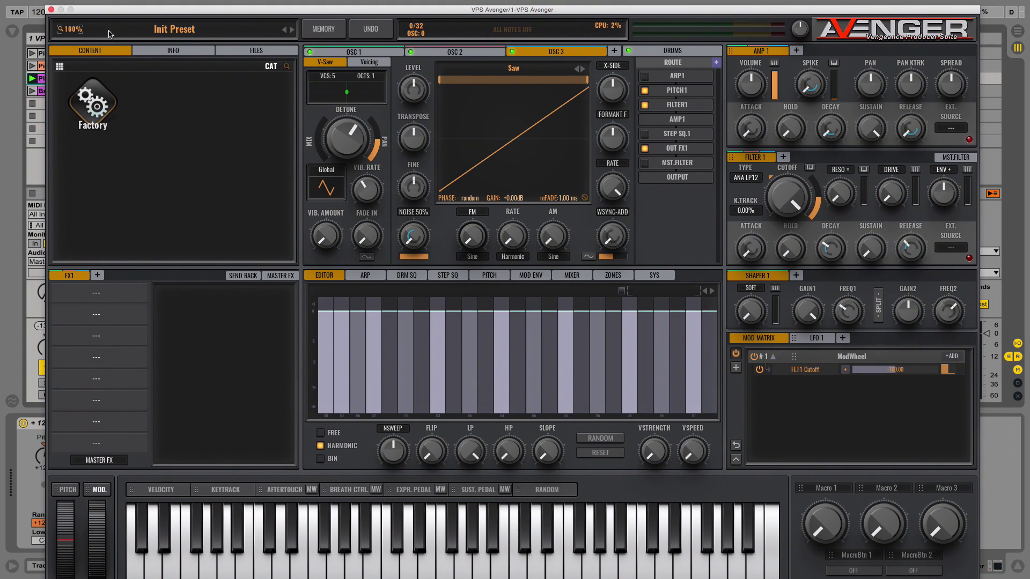
{"action": "left_click", "coordinate": [78, 28]}
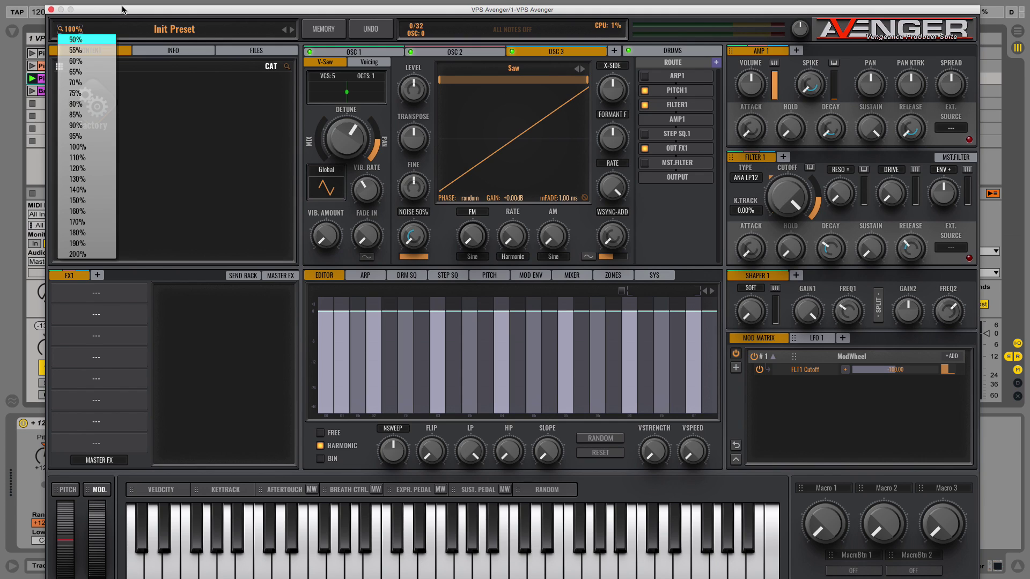
{"action": "left_click", "coordinate": [77, 29]}
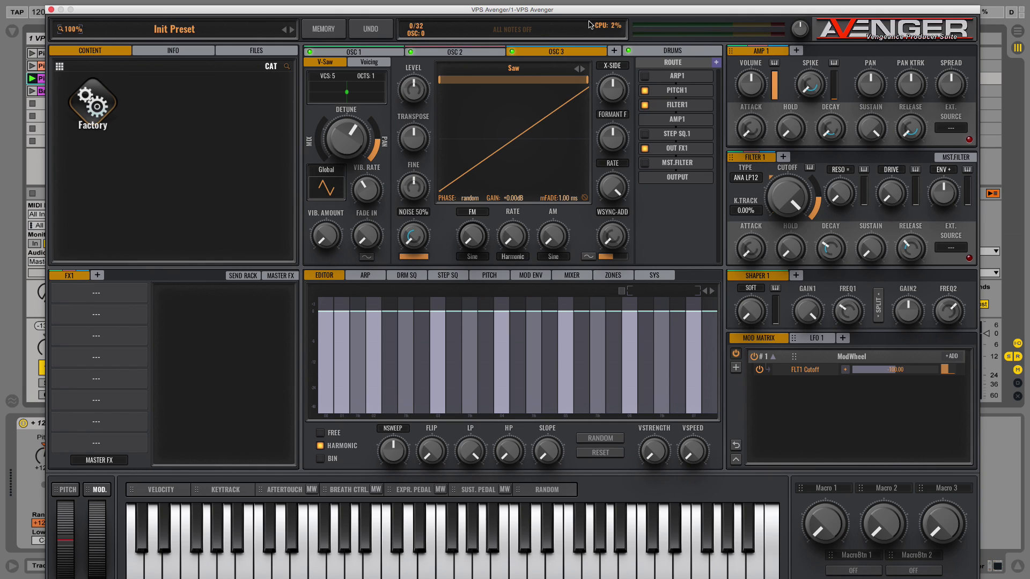
{"action": "left_click_drag", "start_coordinate": [587, 12], "coordinate": [589, 3]}
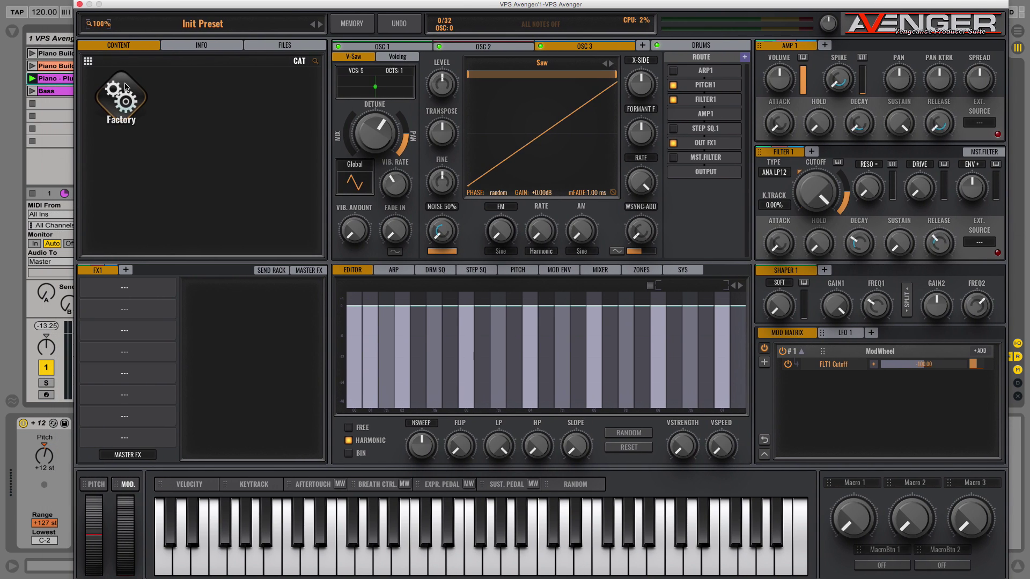
Load PL Angry Plucker from the Factory Plucked presets and reset the track pitch to 0 st.
{"action": "left_click", "coordinate": [126, 87]}
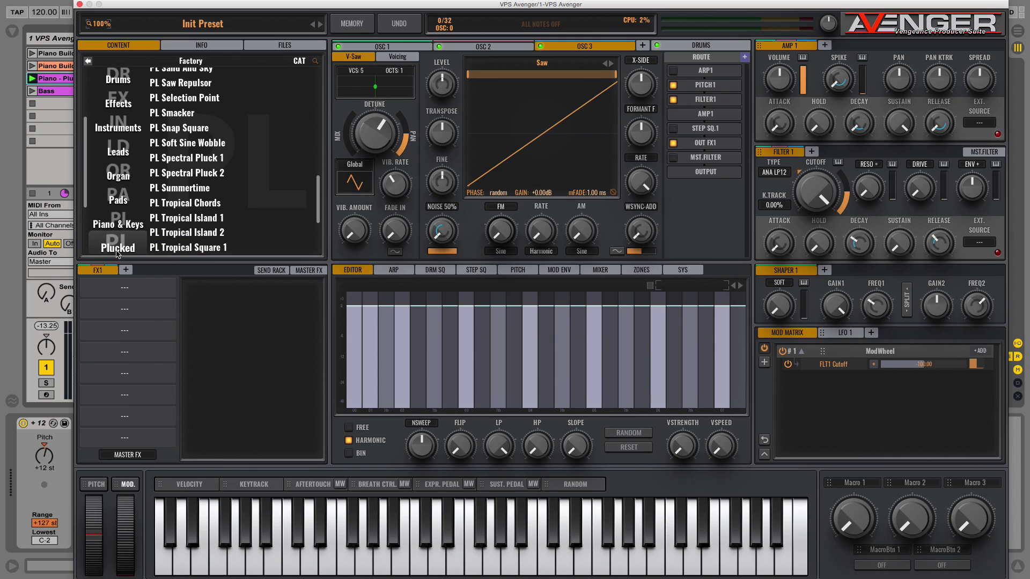
{"action": "scroll", "coordinate": [177, 156], "scroll_direction": "up", "scroll_amount": 10}
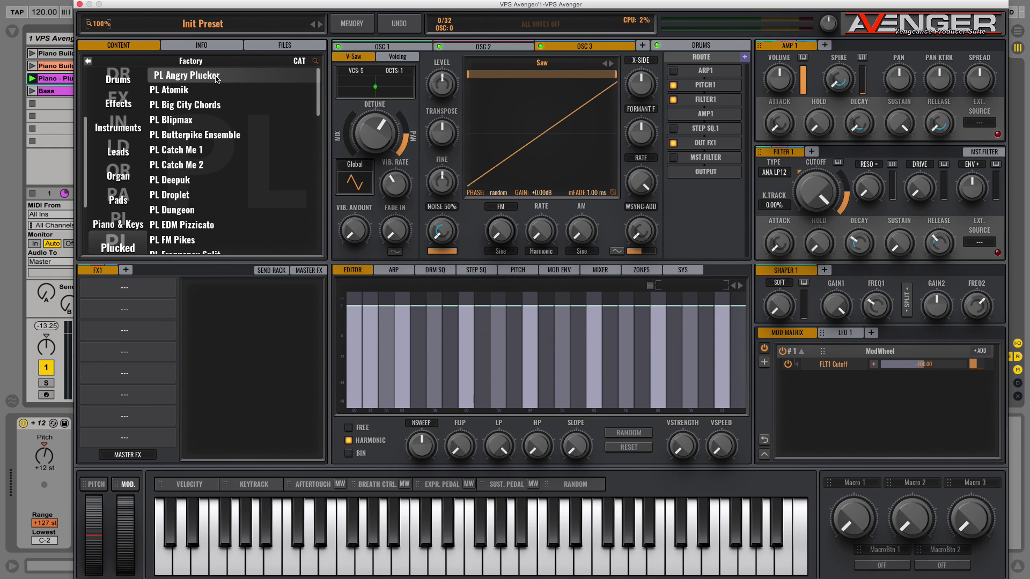
{"action": "left_click", "coordinate": [193, 75]}
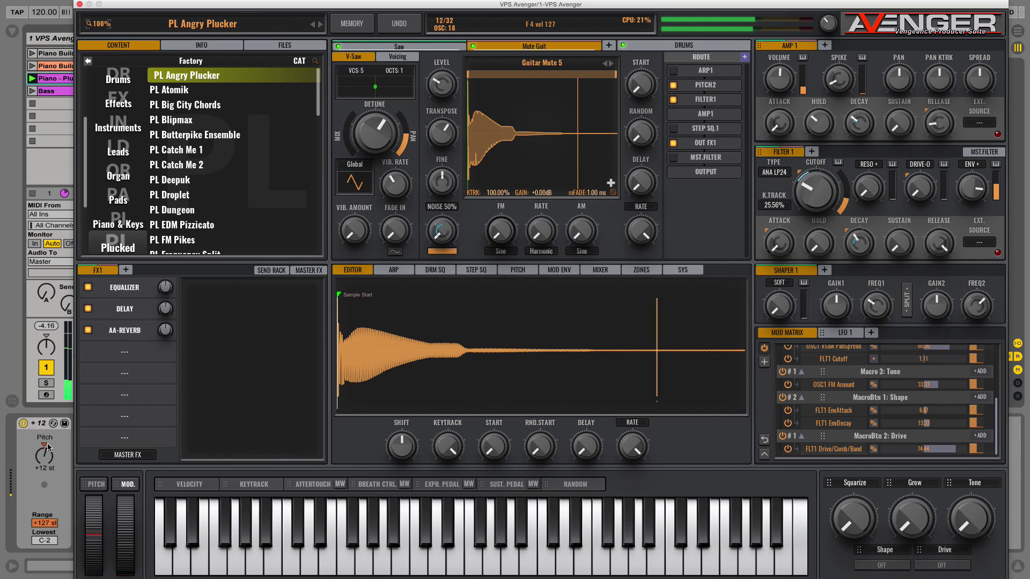
{"action": "left_click_drag", "start_coordinate": [50, 454], "coordinate": [46, 448]}
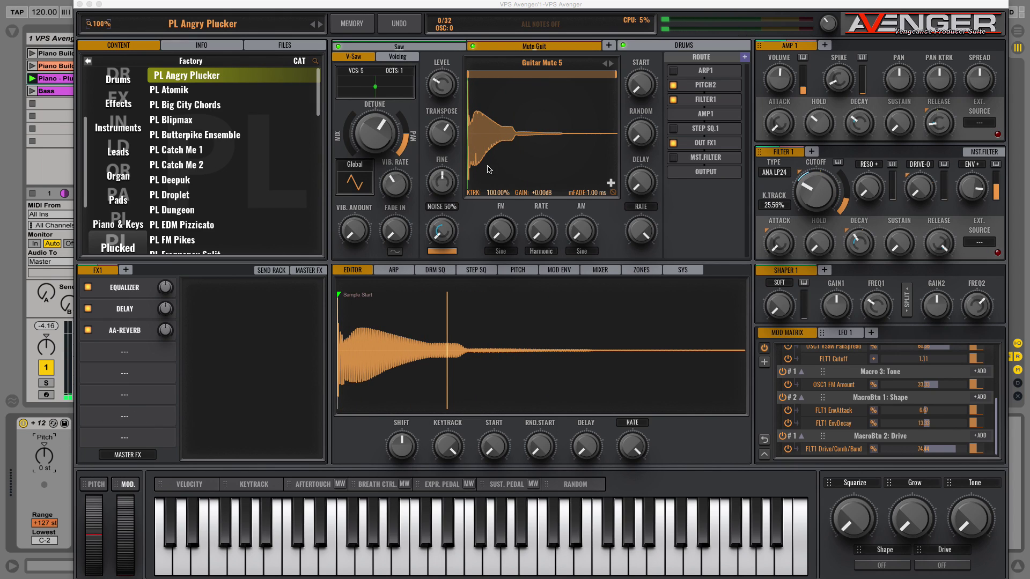
Inspect the Saw and Mute Guit oscillators, the latter playing the Guitar Mute 5 sample.
{"action": "left_click", "coordinate": [404, 48]}
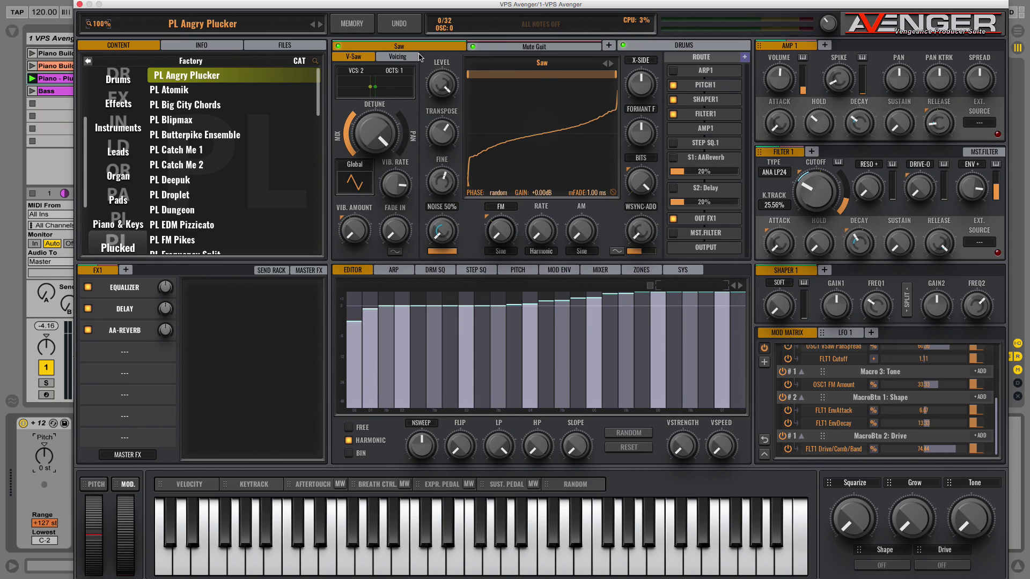
{"action": "mouse_move", "coordinate": [439, 41]}
{"action": "left_click", "coordinate": [558, 47]}
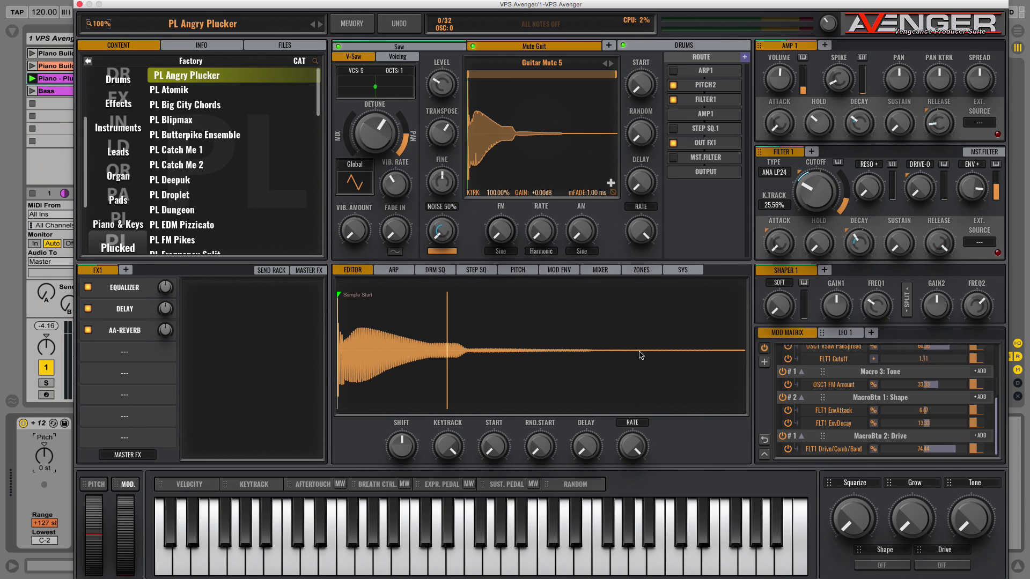
{"action": "mouse_move", "coordinate": [534, 49]}
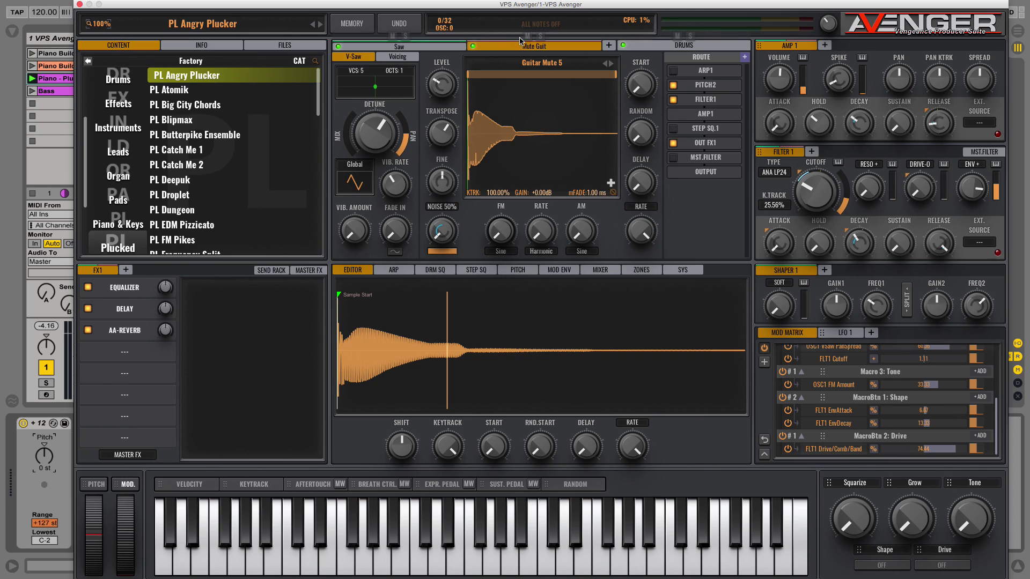
Solo PL Angry Plucker's Saw and guitar-sample layers in turn and audition each with playback.
{"action": "left_click", "coordinate": [427, 50]}
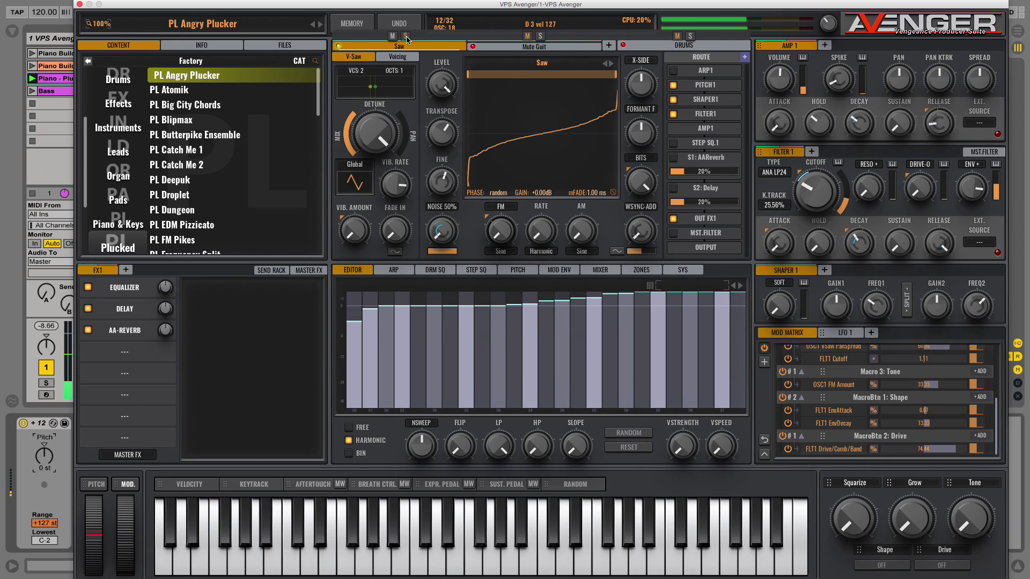
{"action": "left_click", "coordinate": [541, 36]}
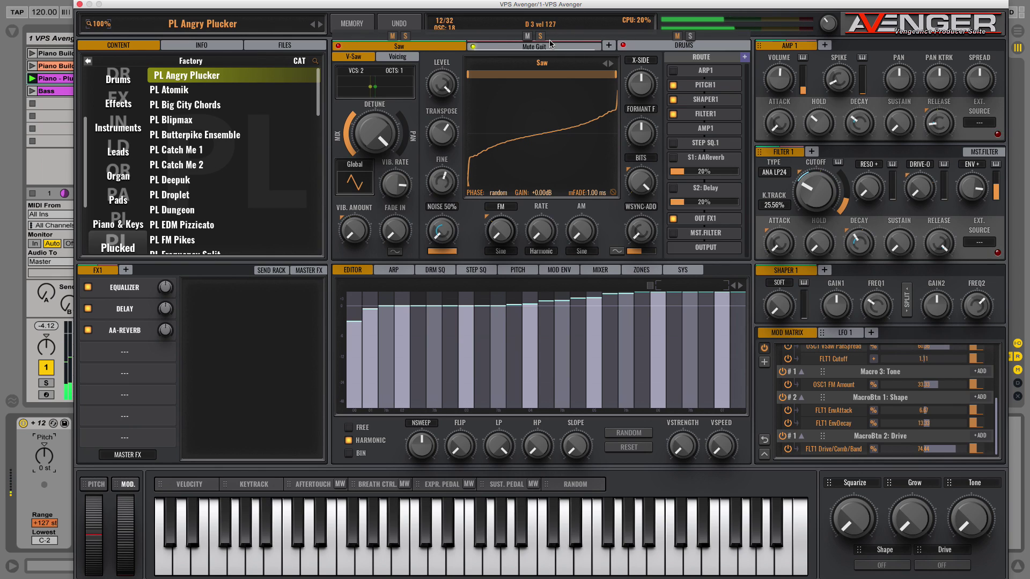
{"action": "key", "text": "space"}
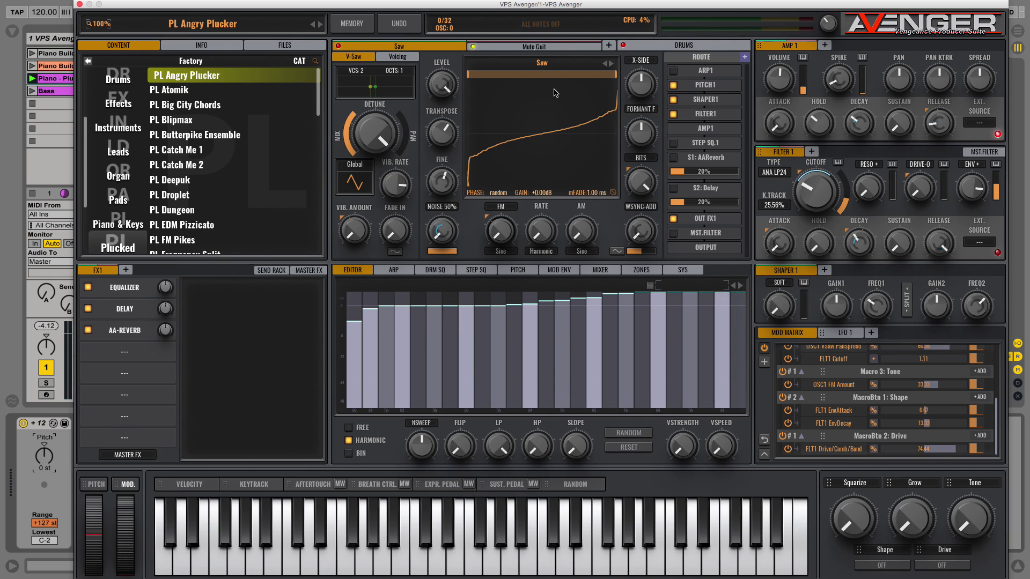
{"action": "left_click", "coordinate": [549, 47]}
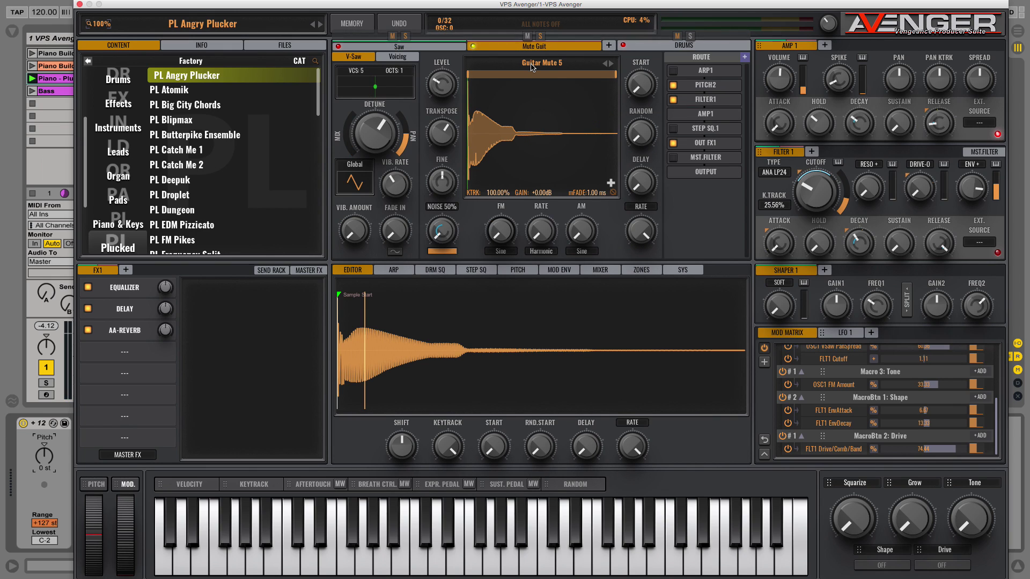
{"action": "key", "text": "space"}
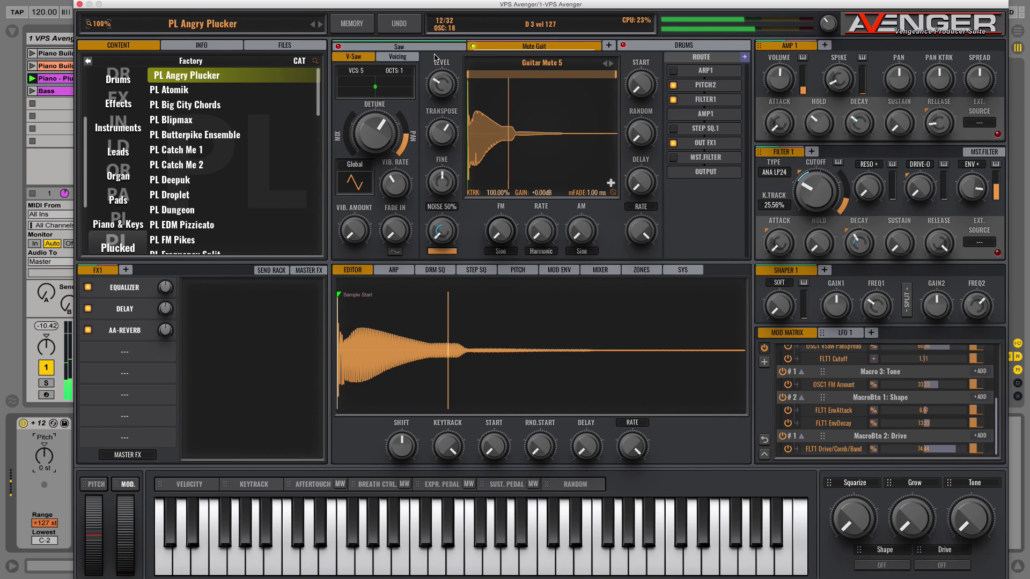
{"action": "key", "text": "space"}
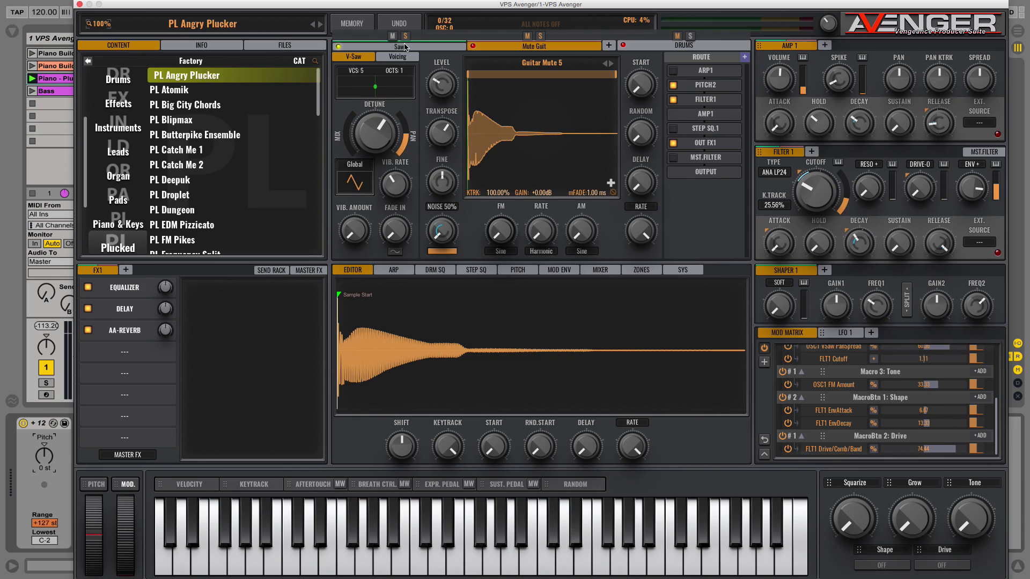
{"action": "key", "text": "space"}
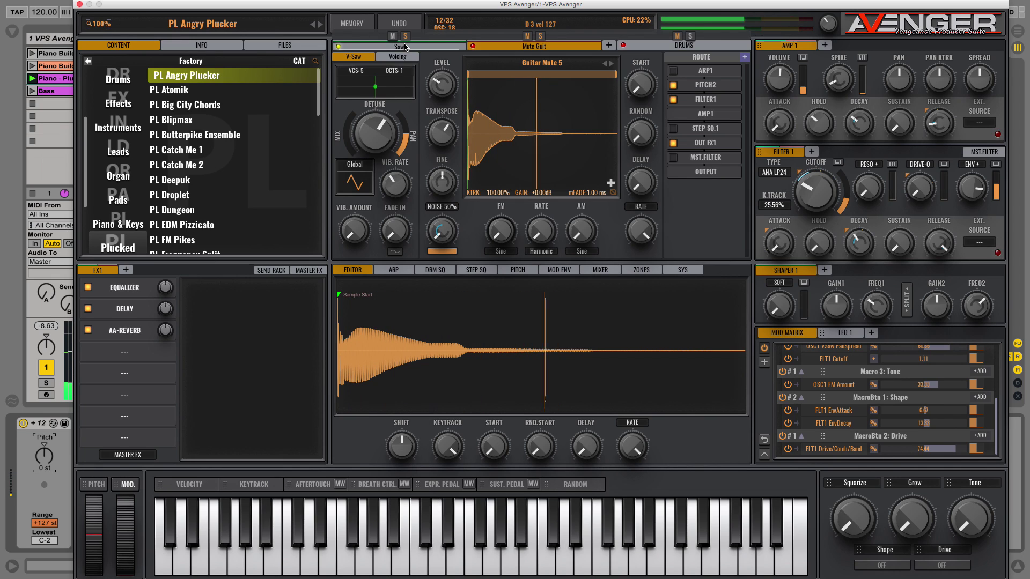
{"action": "key", "text": "space"}
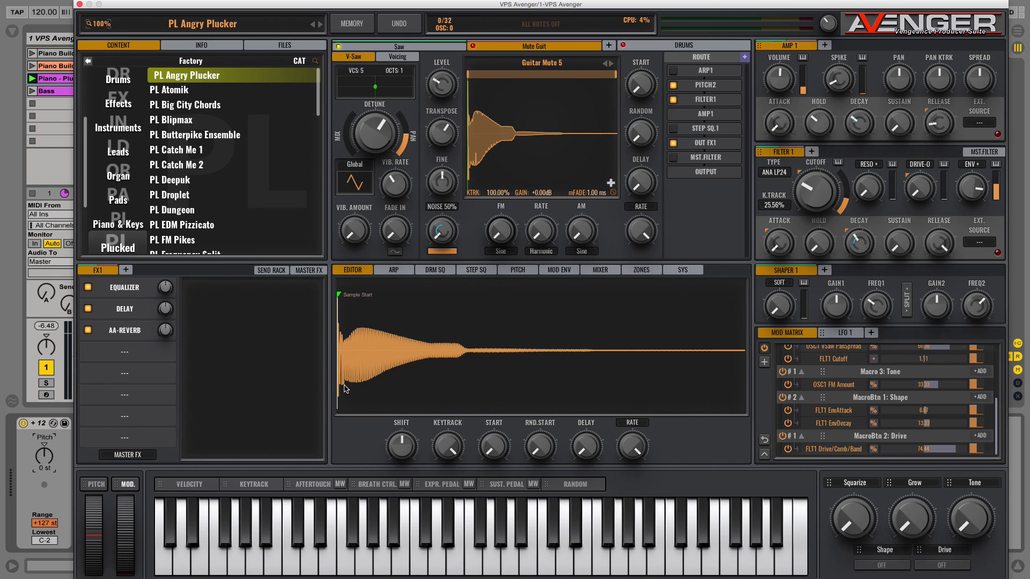
Switch off the DELAY send effect, comparing the send rack and master FX views.
{"action": "left_click", "coordinate": [273, 274]}
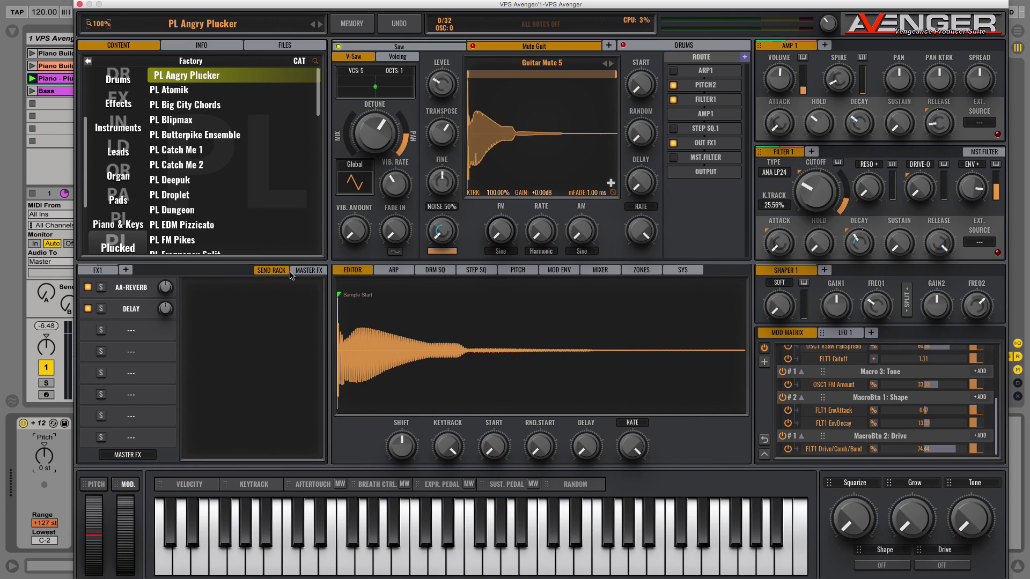
{"action": "left_click", "coordinate": [307, 272]}
{"action": "left_click", "coordinate": [282, 272]}
{"action": "left_click", "coordinate": [87, 309]}
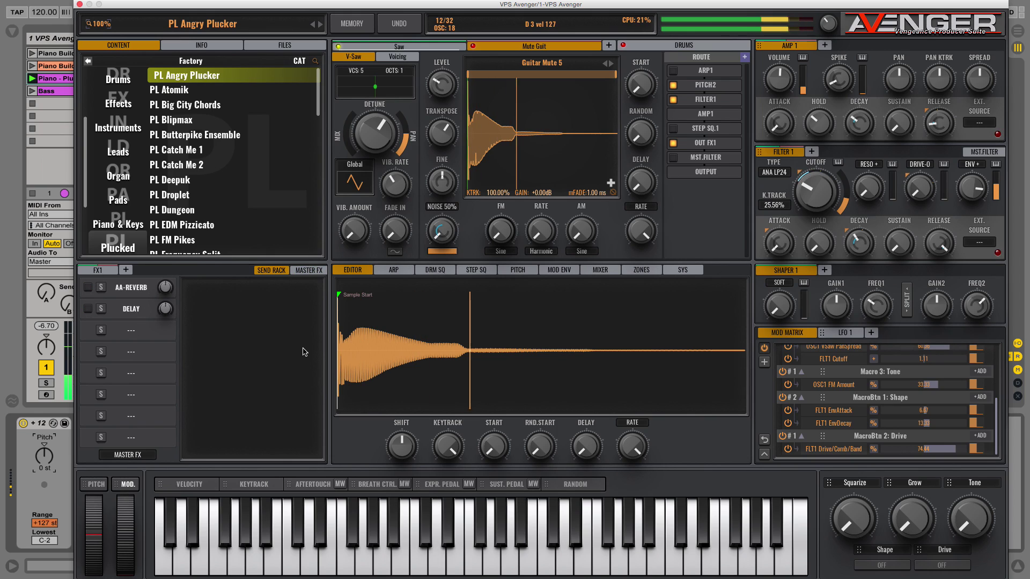
{"action": "left_click", "coordinate": [307, 272]}
{"action": "left_click", "coordinate": [271, 271]}
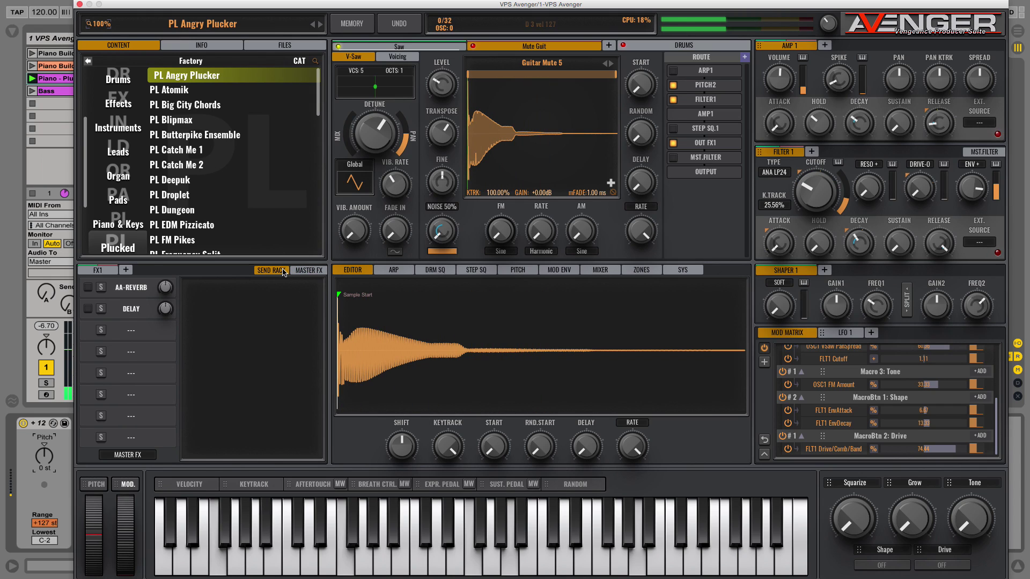
Remove OUT FX1 from the guitar oscillator's route, and FILTER1 and OUT FX1 from the Saw's.
{"action": "left_click", "coordinate": [673, 143]}
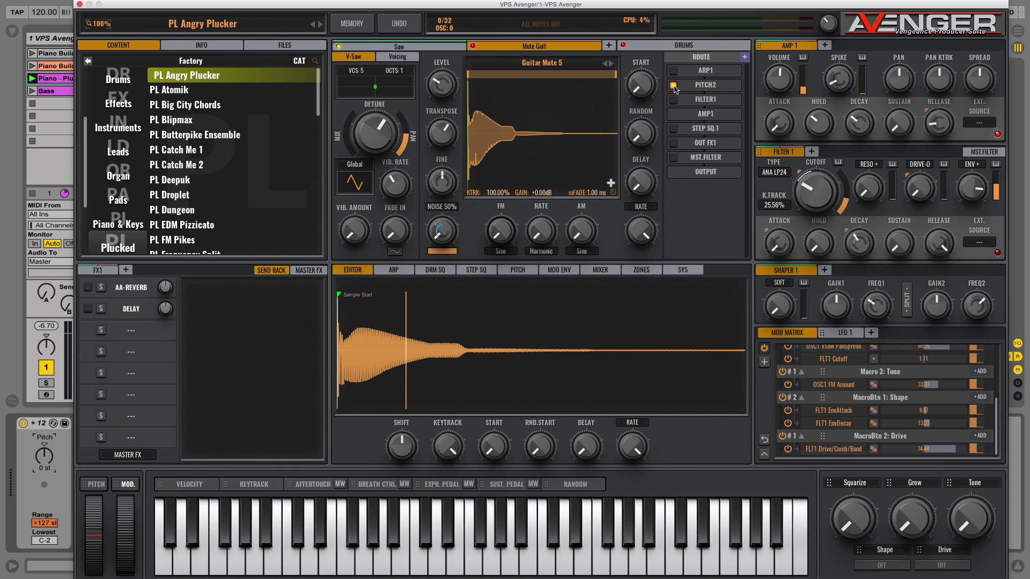
{"action": "left_click", "coordinate": [399, 46]}
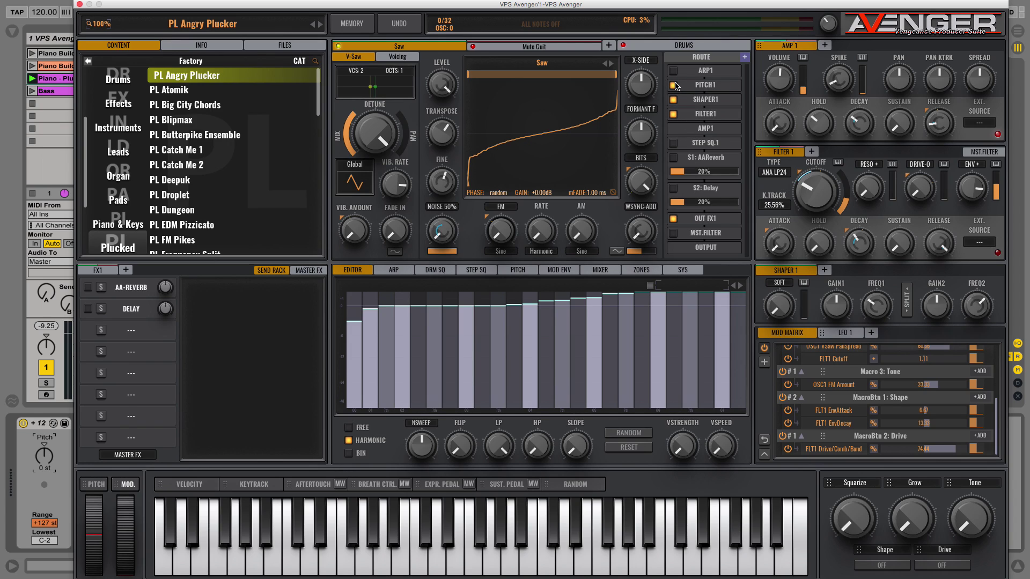
{"action": "left_click", "coordinate": [674, 114]}
{"action": "left_click", "coordinate": [674, 221]}
{"action": "left_click", "coordinate": [306, 270]}
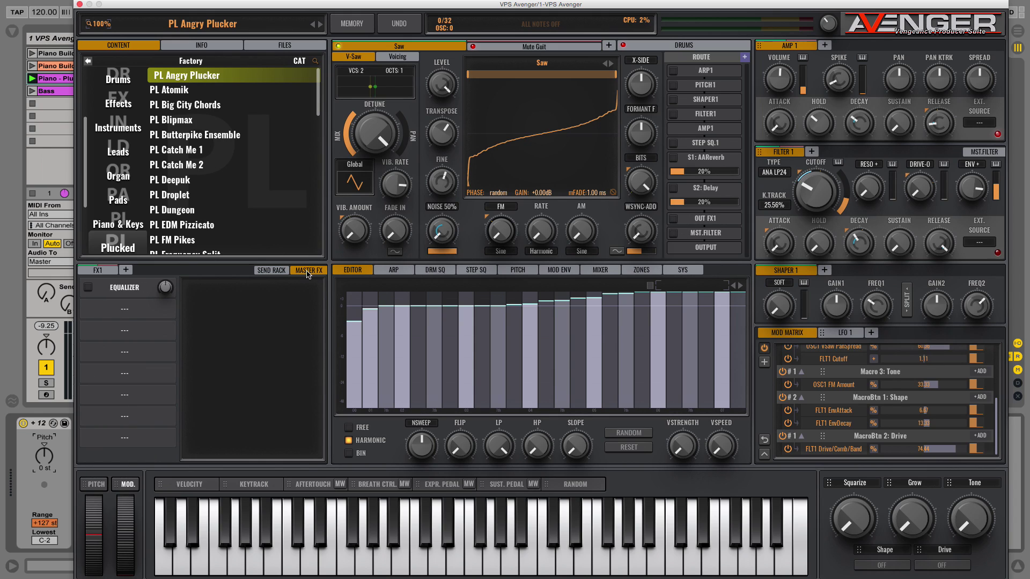
{"action": "left_click", "coordinate": [278, 272]}
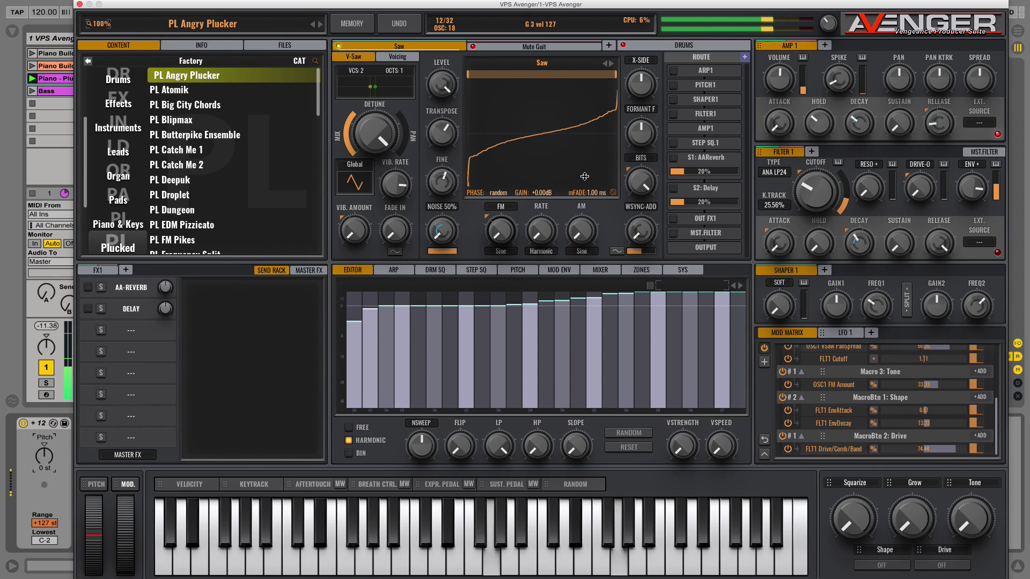
Audition the PL Summertime and PL Spectral Pluck 2 presets from the Plucked list.
{"action": "scroll", "coordinate": [269, 207], "scroll_direction": "down", "scroll_amount": 6}
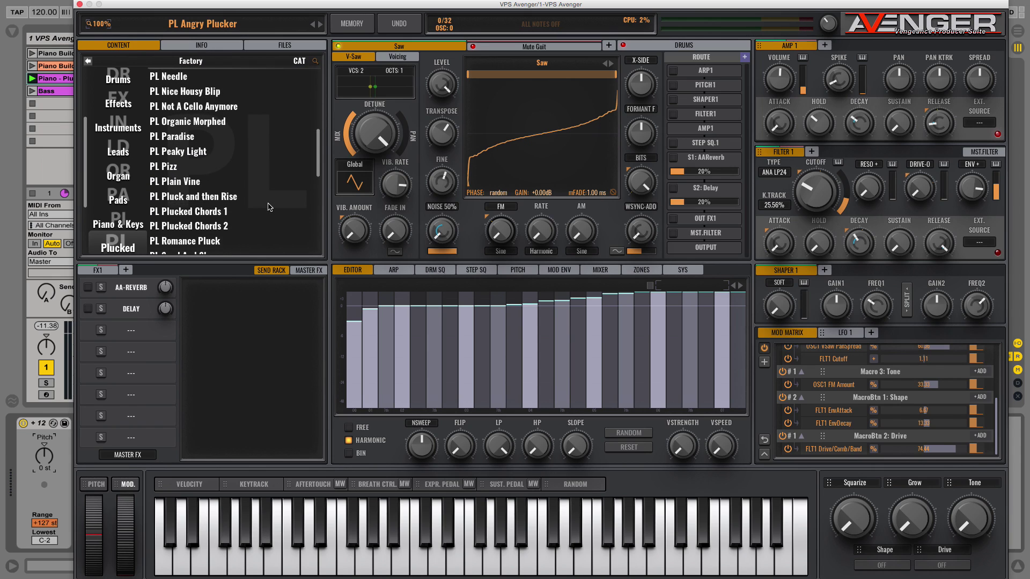
{"action": "scroll", "coordinate": [269, 207], "scroll_direction": "down", "scroll_amount": 5}
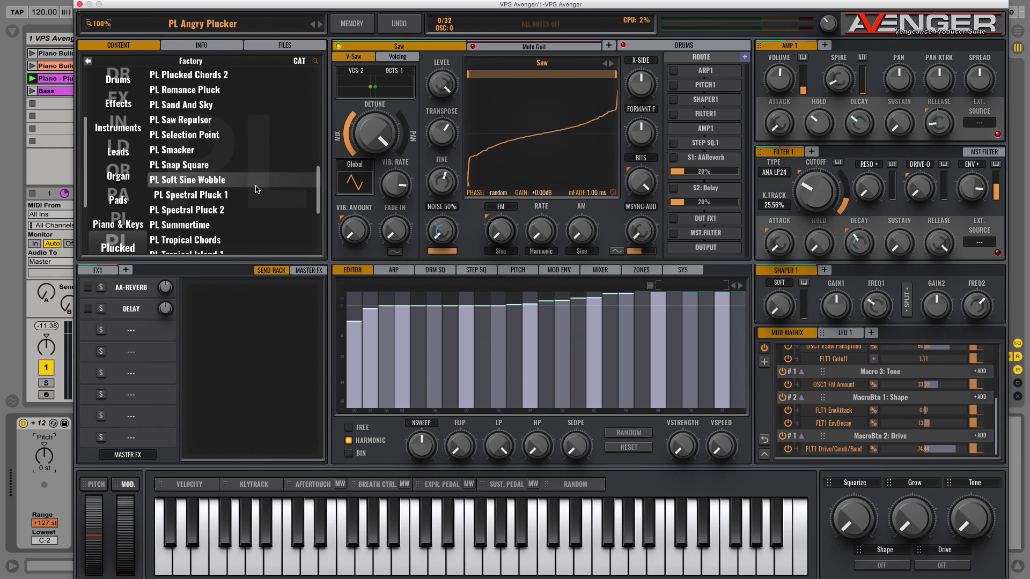
{"action": "left_click", "coordinate": [220, 228]}
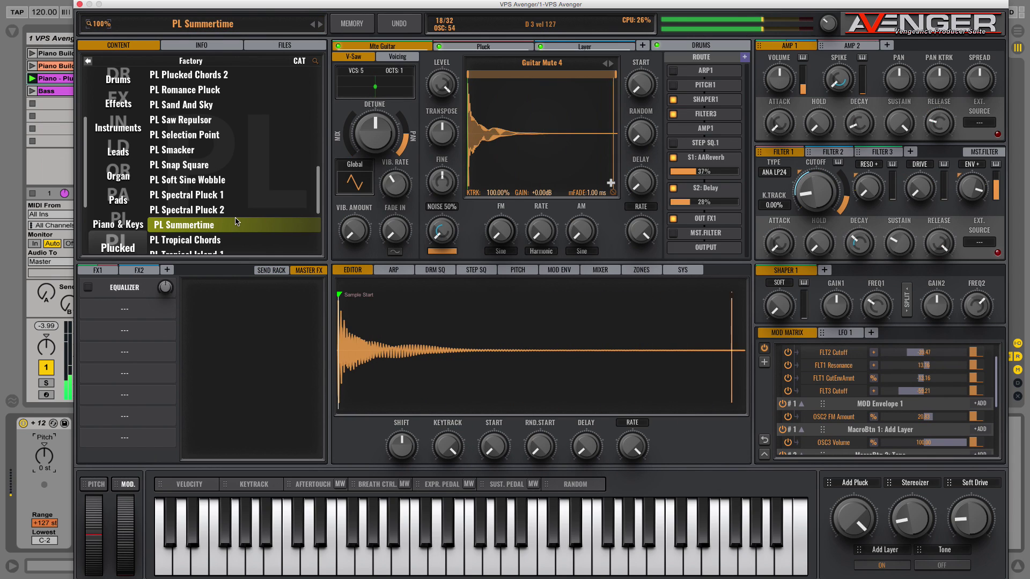
{"action": "scroll", "coordinate": [236, 221], "scroll_direction": "down", "scroll_amount": 2}
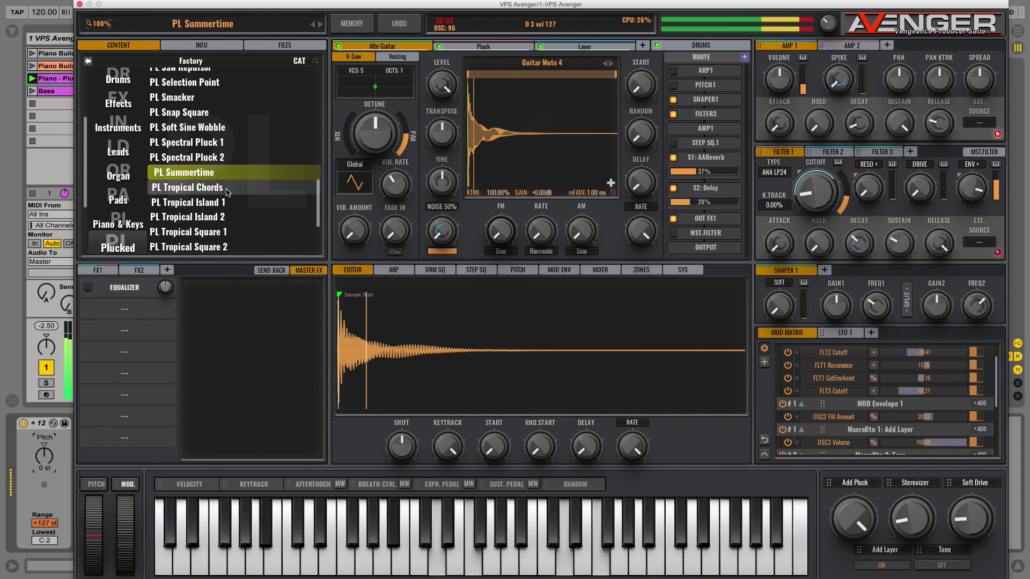
{"action": "left_click", "coordinate": [206, 158]}
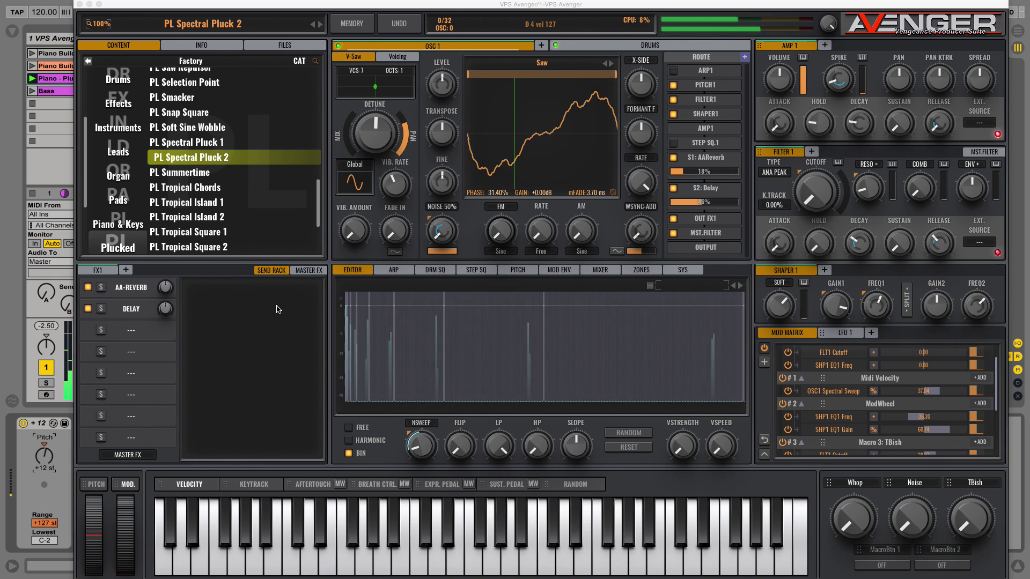
Try PL Tropical Chords, Tropical Island 1 and Island 2, ending on PL Tropical Square 1.
{"action": "left_click", "coordinate": [199, 189]}
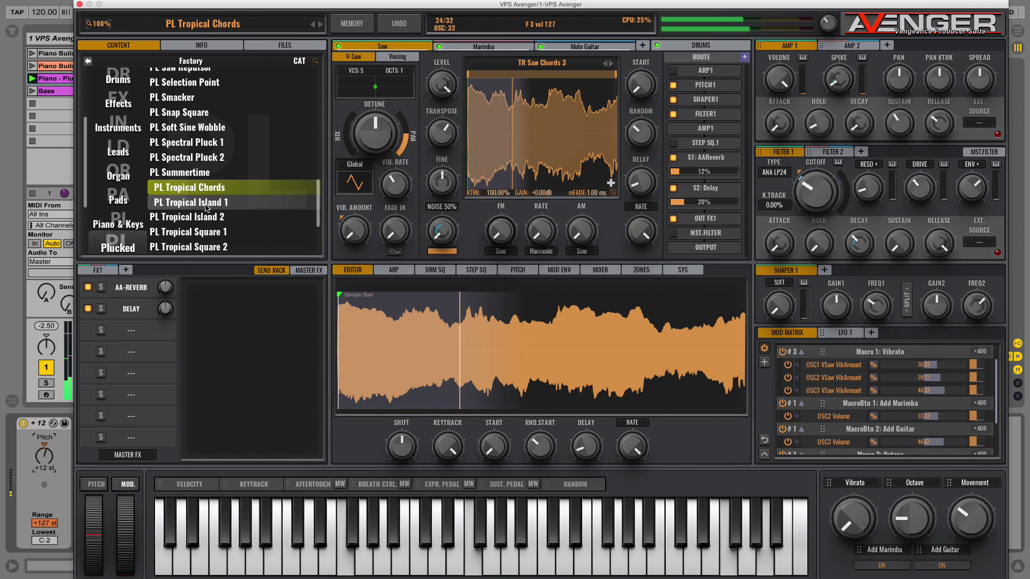
{"action": "left_click", "coordinate": [206, 206]}
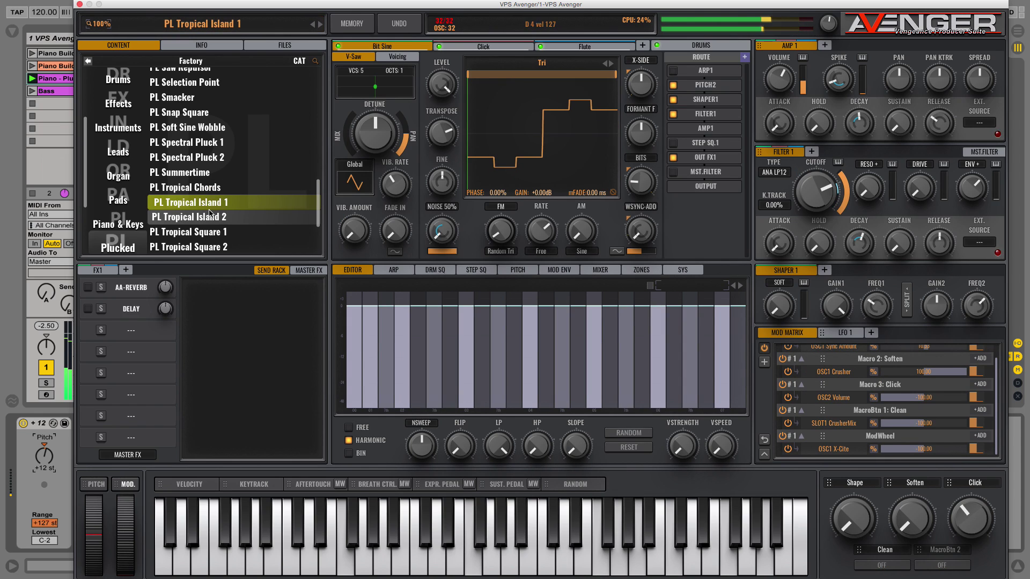
{"action": "left_click", "coordinate": [210, 216]}
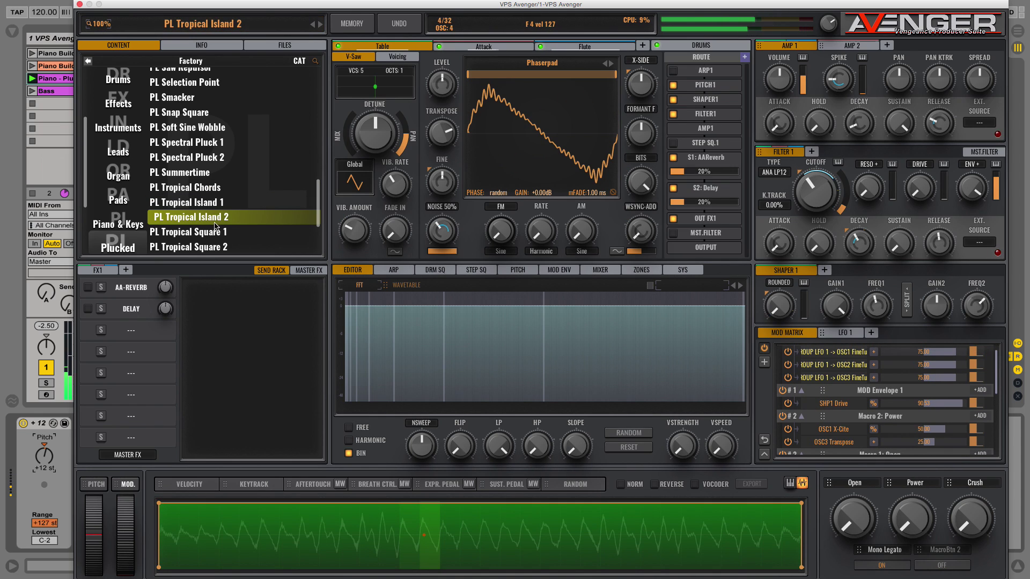
{"action": "left_click", "coordinate": [216, 231]}
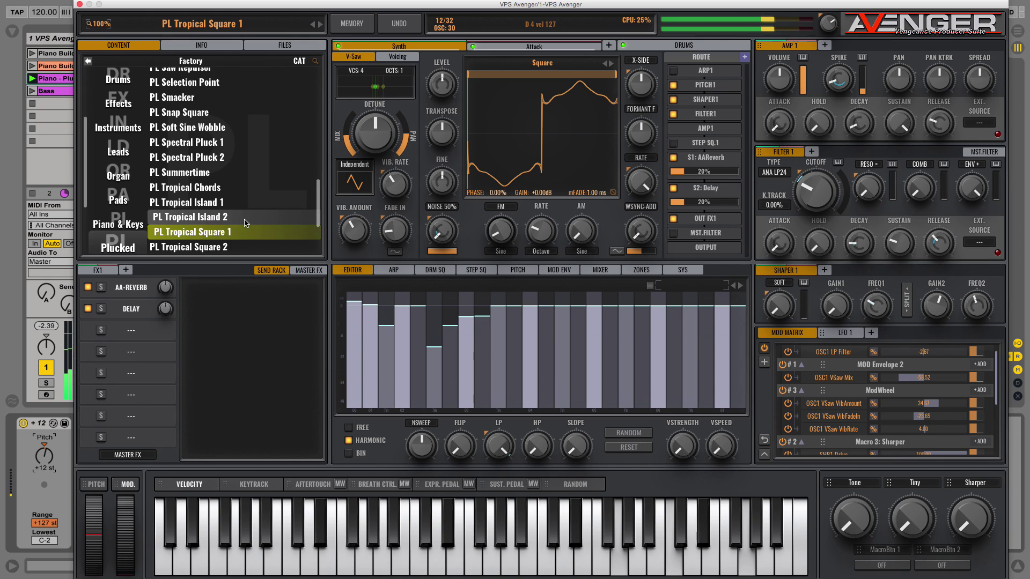
{"action": "scroll", "coordinate": [245, 222], "scroll_direction": "down", "scroll_amount": 3}
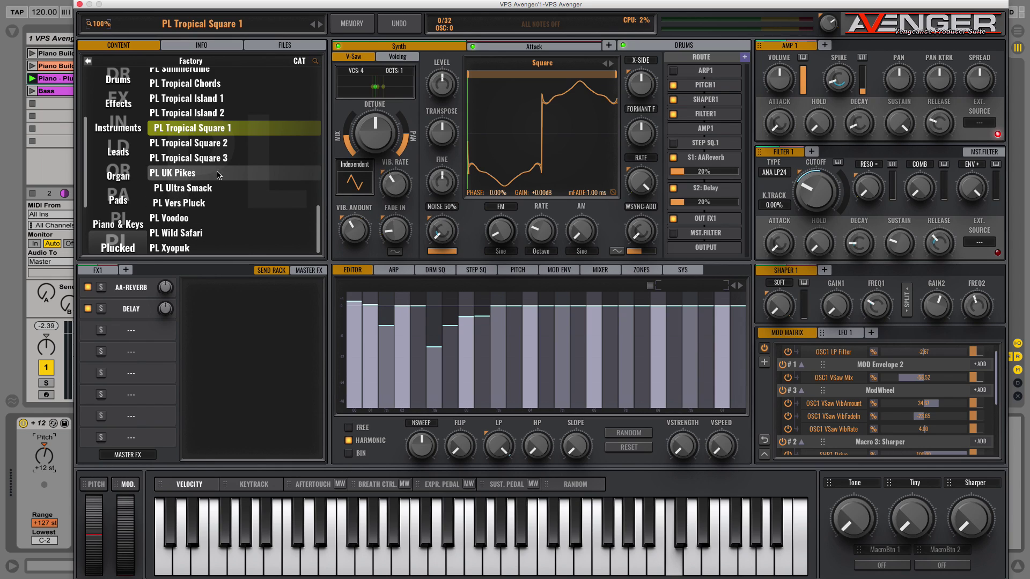
Load PN Ibiza House Piano from the Piano & Keys category.
{"action": "left_click", "coordinate": [122, 225]}
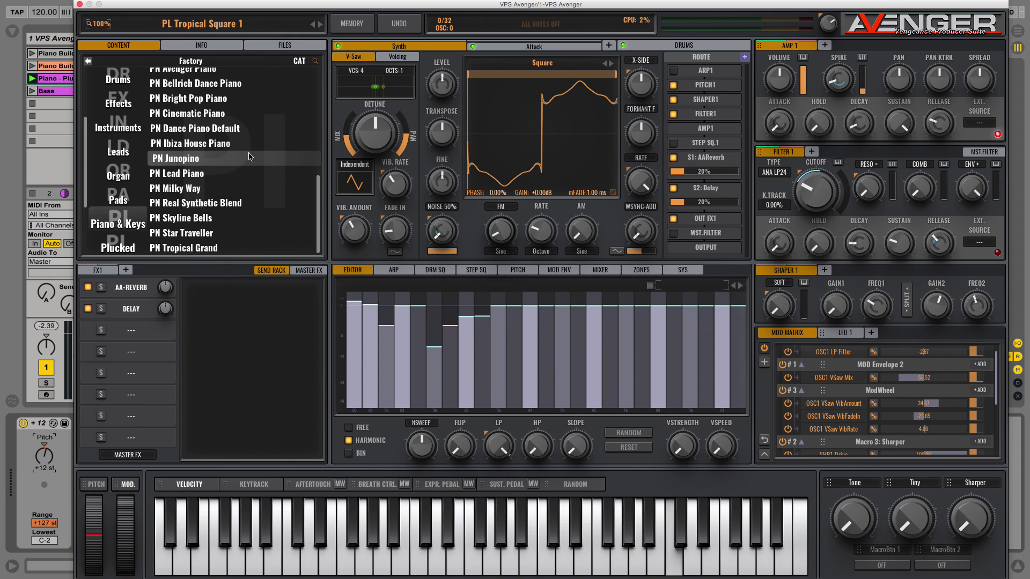
{"action": "scroll", "coordinate": [248, 157], "scroll_direction": "up", "scroll_amount": 1}
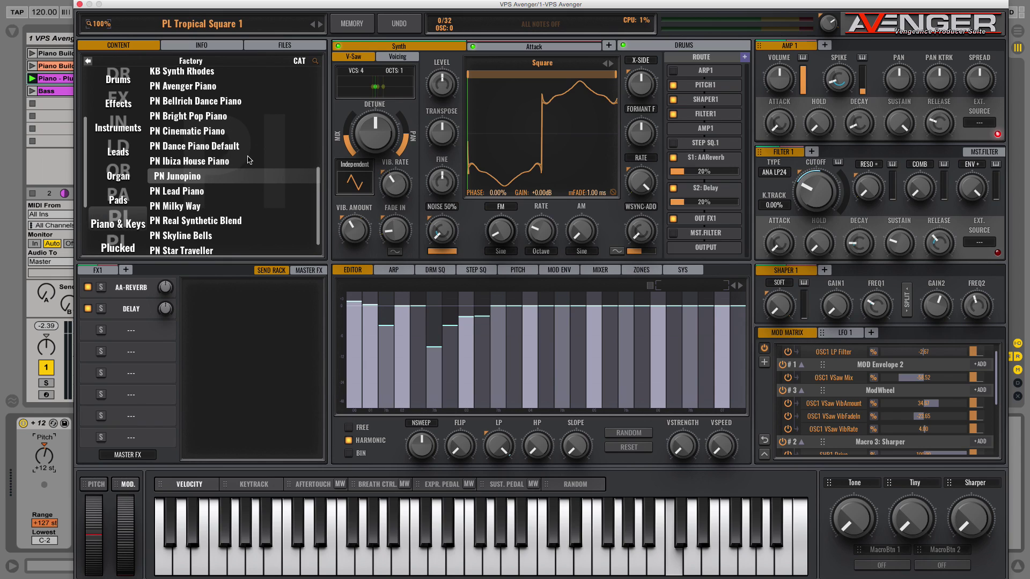
{"action": "left_click", "coordinate": [213, 164]}
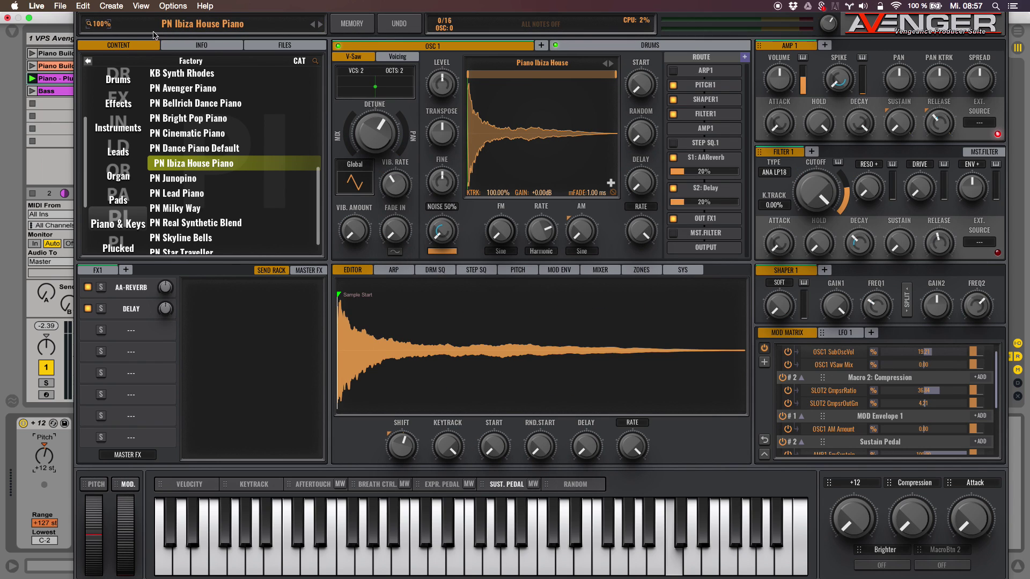
Shrink the plugin window to 95% and move it down and left.
{"action": "left_click", "coordinate": [99, 23]}
{"action": "left_click", "coordinate": [122, 129]}
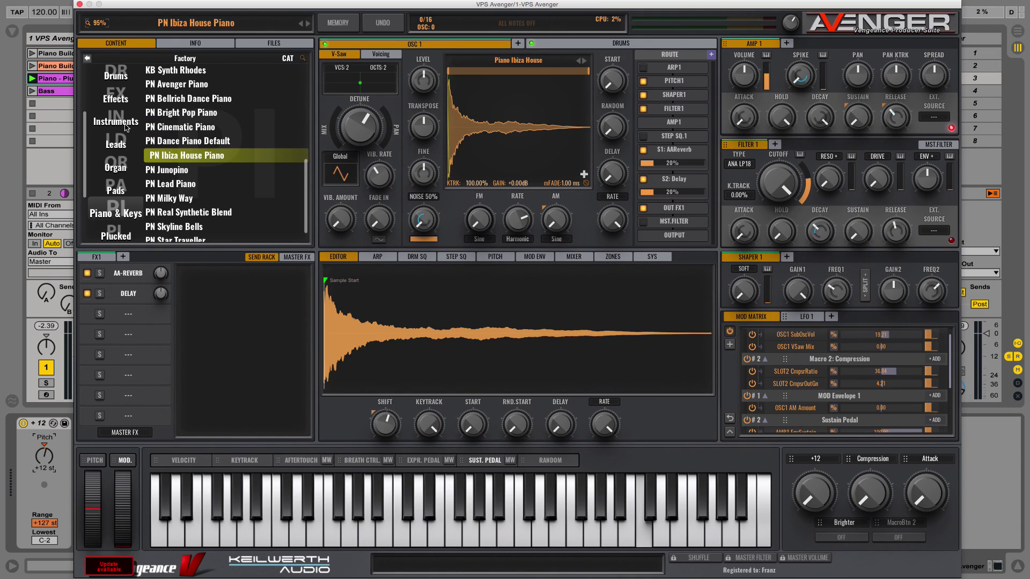
{"action": "left_click_drag", "start_coordinate": [264, 5], "coordinate": [236, 28]}
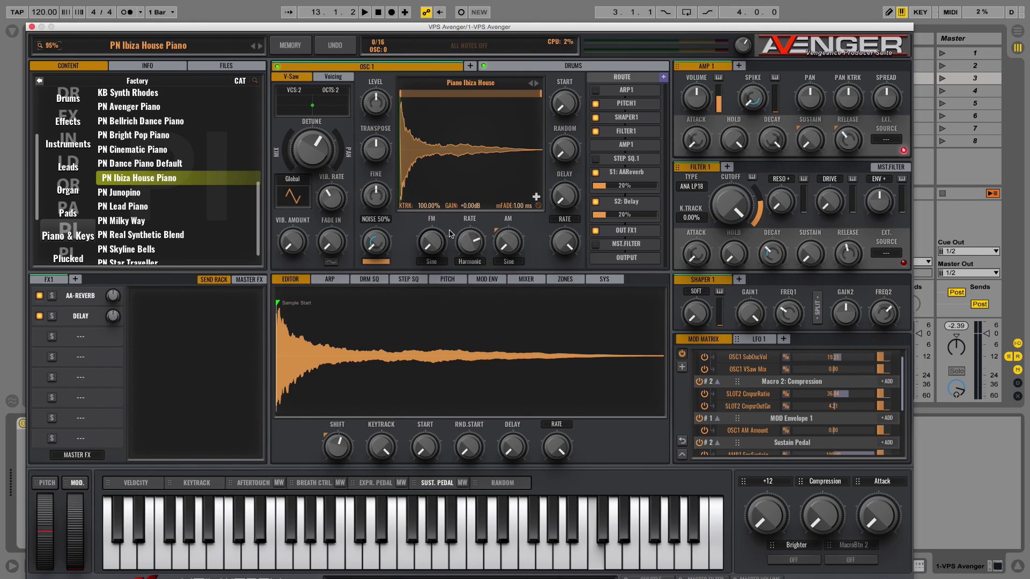
Play the song and audition the PN Dance Piano Default preset.
{"action": "key", "text": "space"}
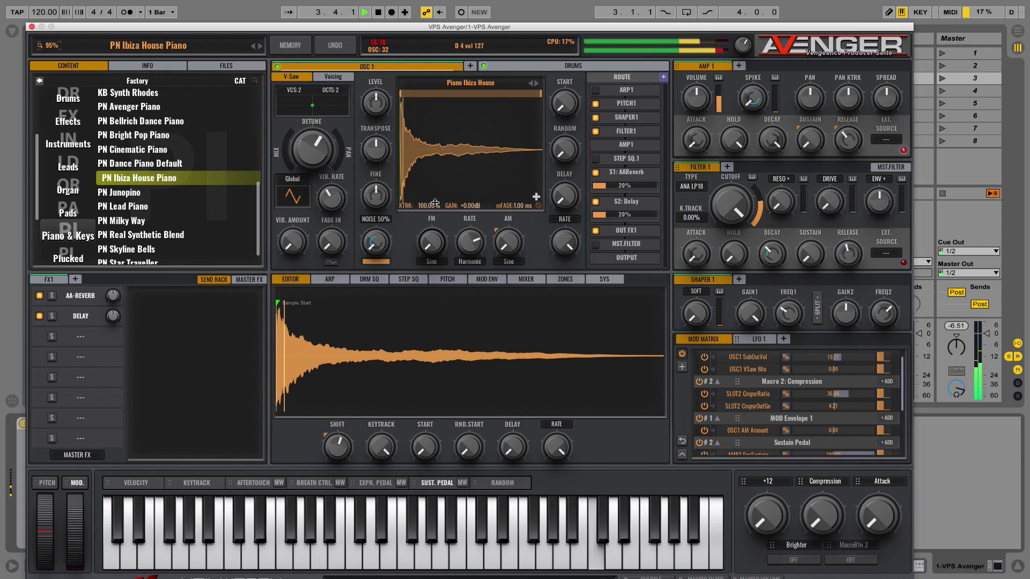
{"action": "key", "text": "space"}
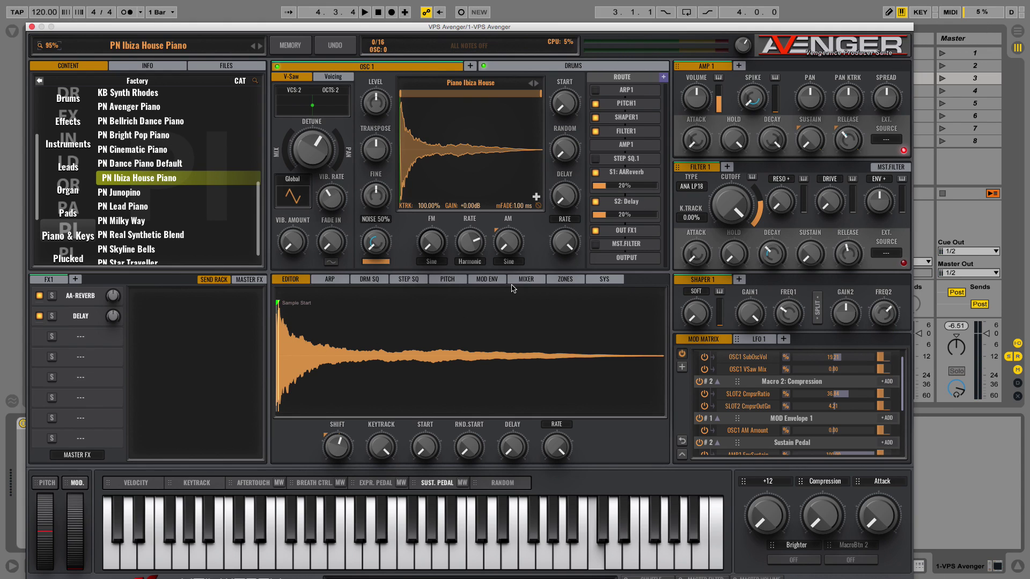
{"action": "left_click", "coordinate": [144, 164]}
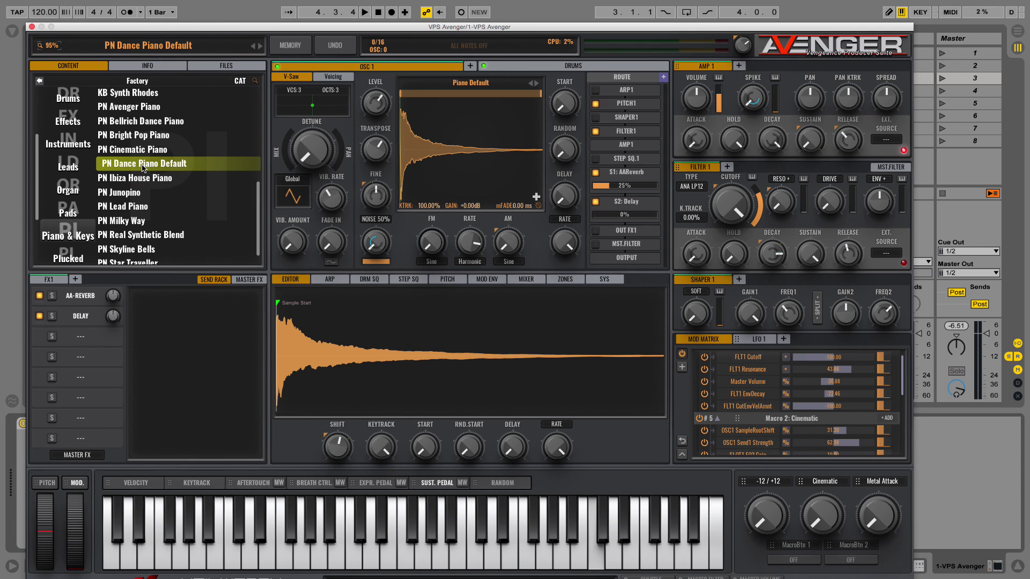
{"action": "key", "text": "space"}
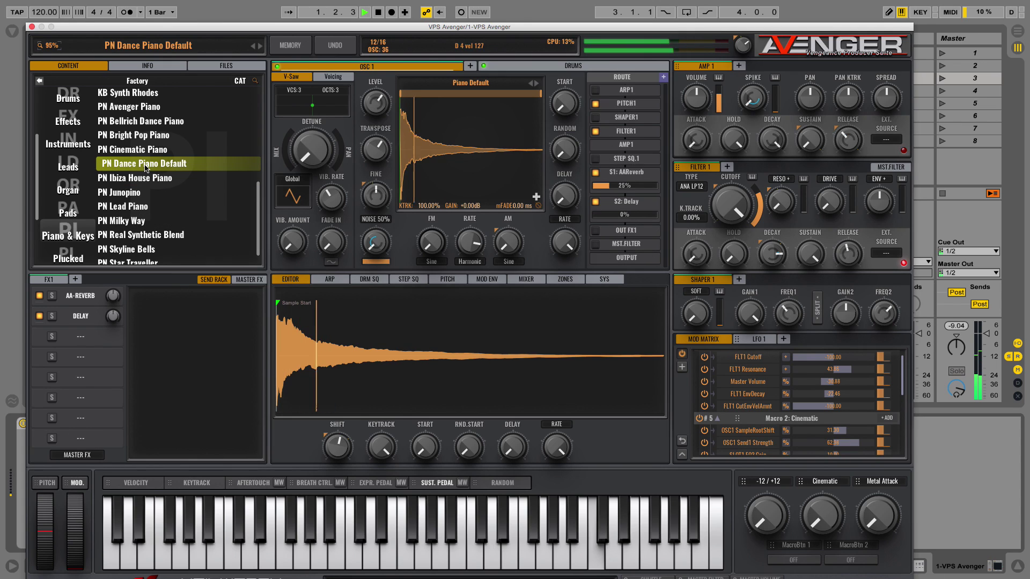
Try PN Cinematic Piano and PN Avenger Piano, then step via Bellrich and Bright Pop back to PN Cinematic Piano.
{"action": "left_click", "coordinate": [255, 48]}
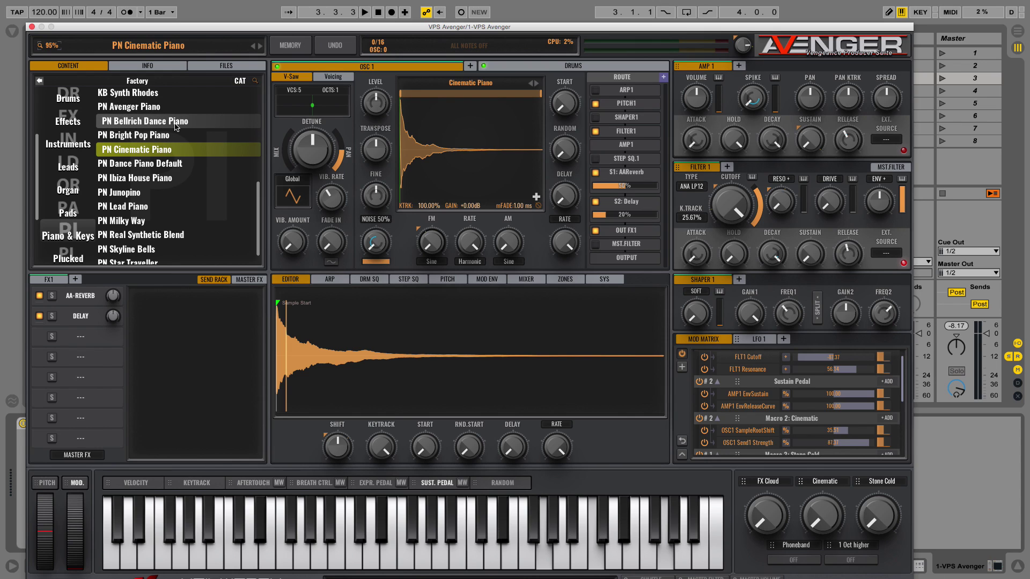
{"action": "left_click", "coordinate": [169, 110]}
{"action": "key", "text": "space"}
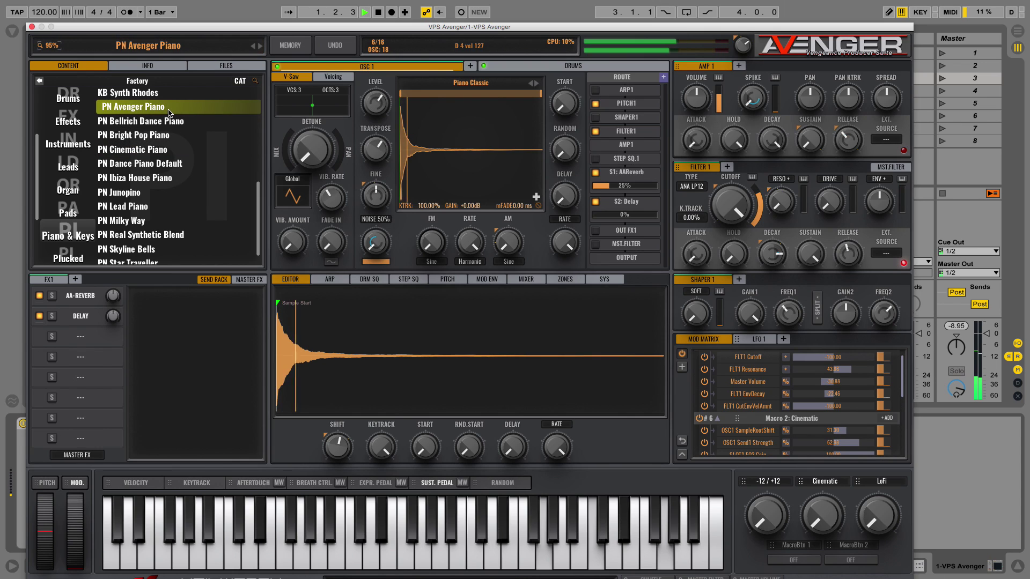
{"action": "left_click", "coordinate": [261, 49]}
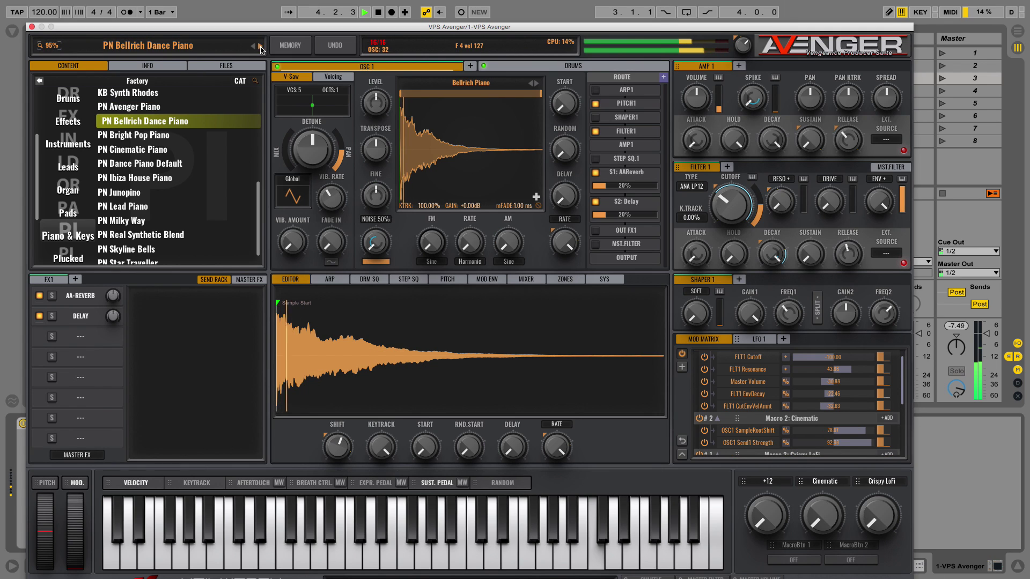
{"action": "left_click", "coordinate": [261, 50]}
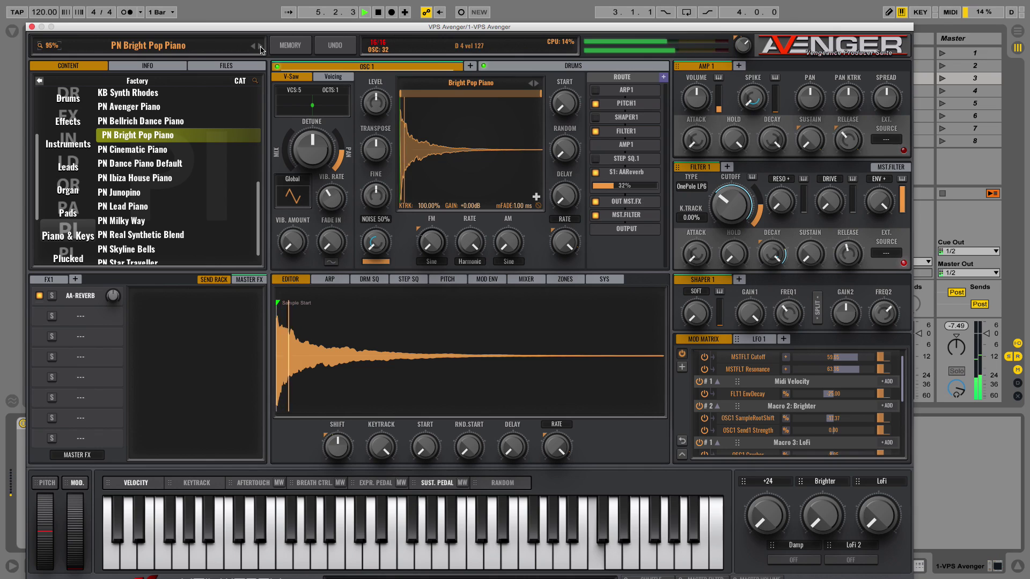
{"action": "left_click", "coordinate": [262, 49]}
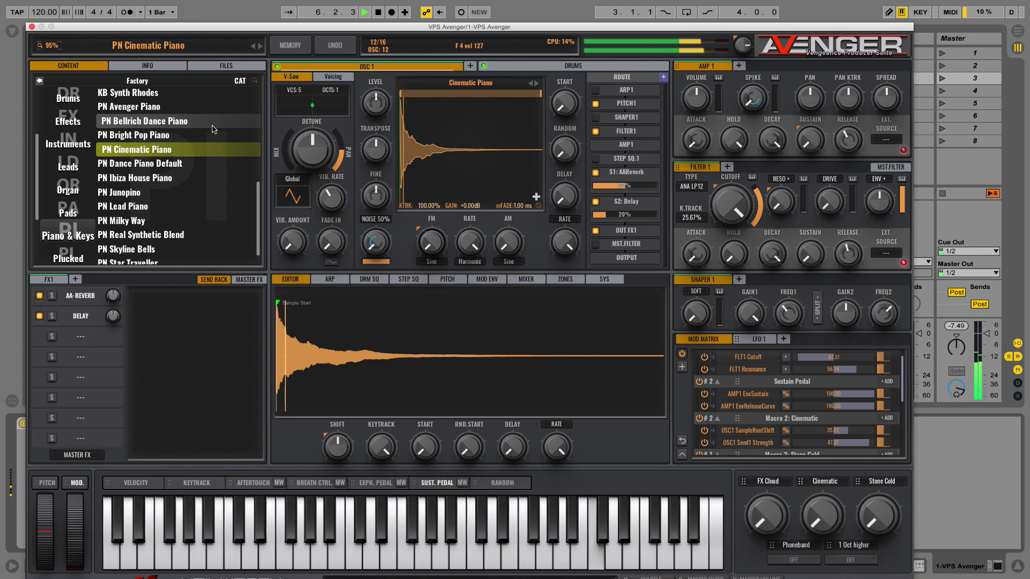
Audition the OR Andy's M1 and OR Dont You Need Me organ presets with playback.
{"action": "left_click", "coordinate": [68, 191]}
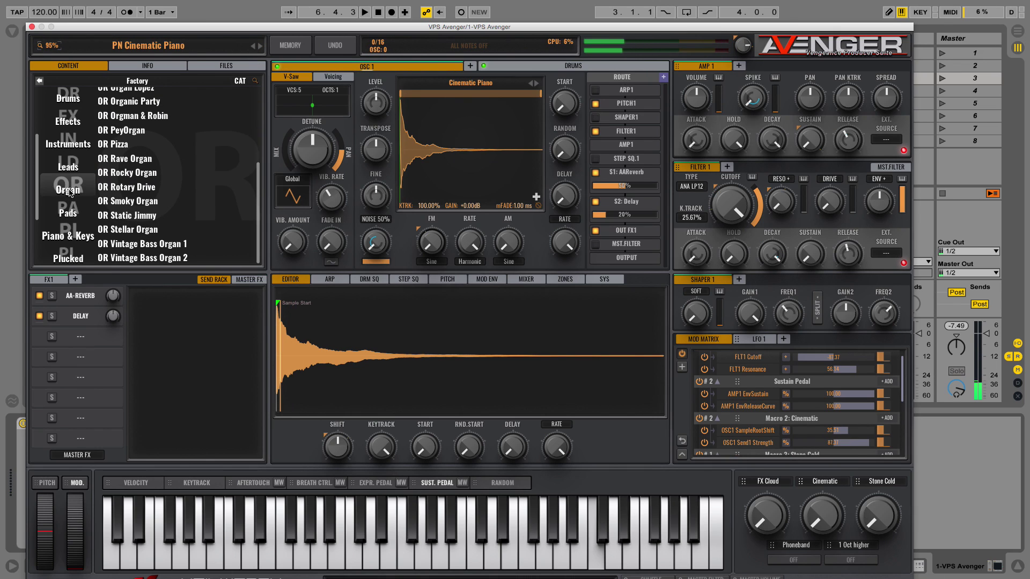
{"action": "scroll", "coordinate": [107, 188], "scroll_direction": "up", "scroll_amount": 5}
{"action": "left_click", "coordinate": [146, 99]}
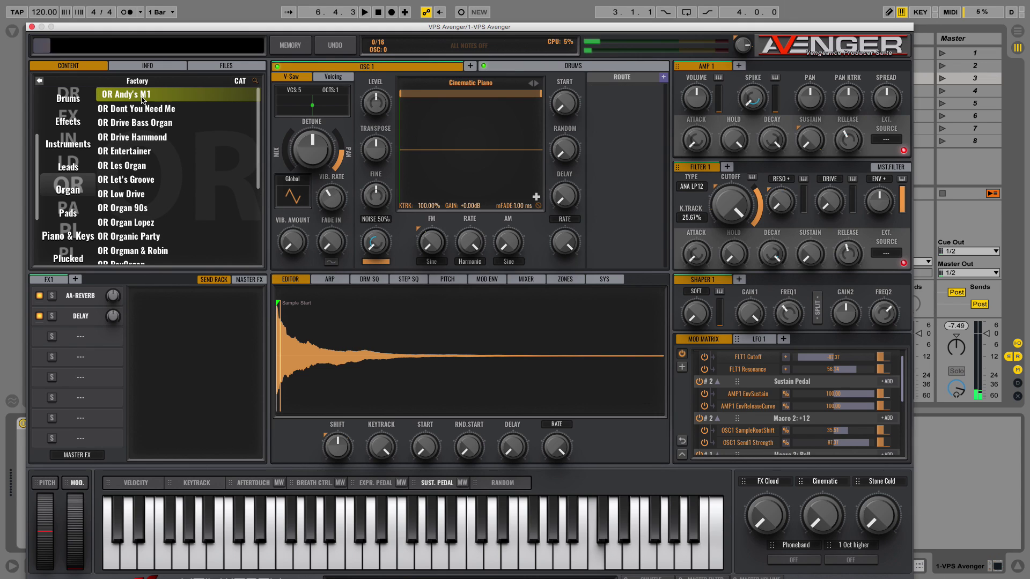
{"action": "key", "text": "space"}
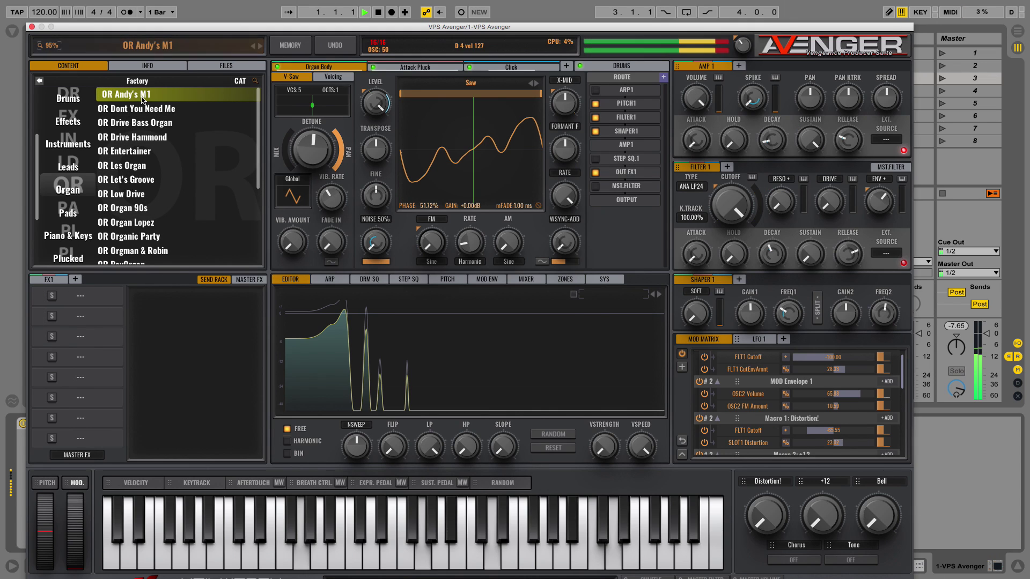
{"action": "left_click", "coordinate": [260, 46]}
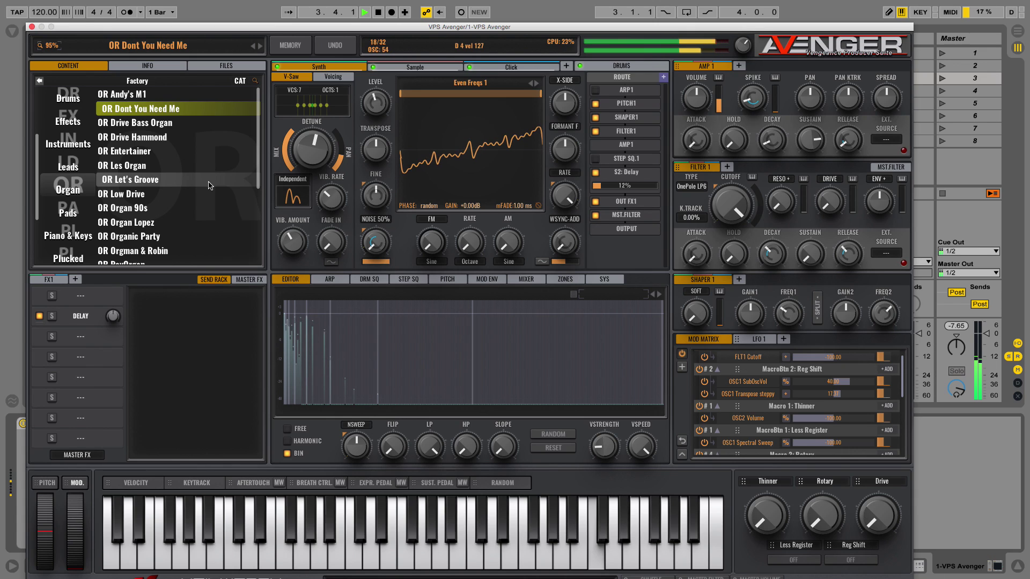
Compare OR Let's Groove with OR Organ Lopez, settle on OR Let's Groove and stop playback.
{"action": "left_click", "coordinate": [209, 185]}
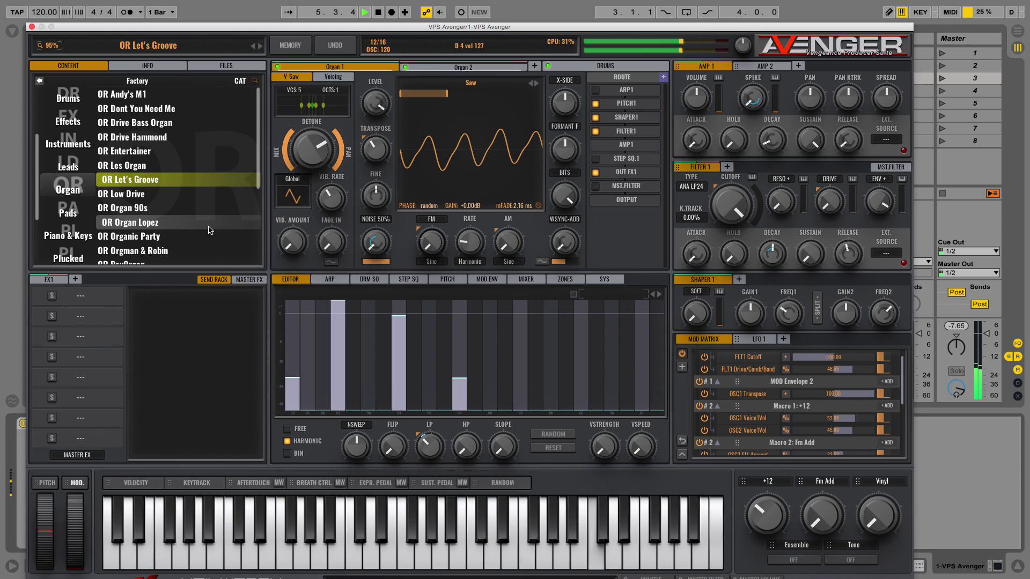
{"action": "left_click", "coordinate": [210, 227]}
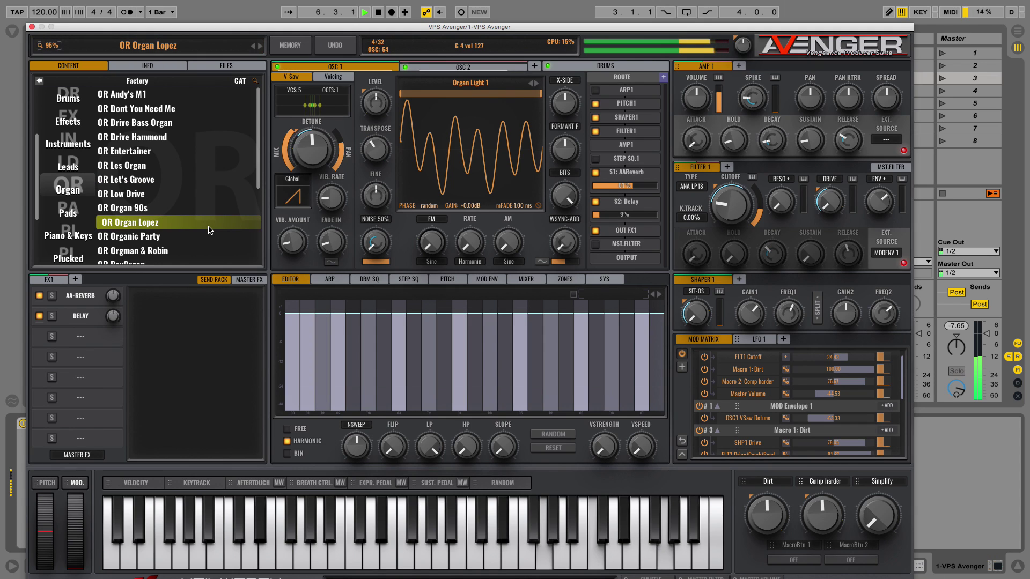
{"action": "left_click", "coordinate": [168, 181]}
{"action": "key", "text": "space"}
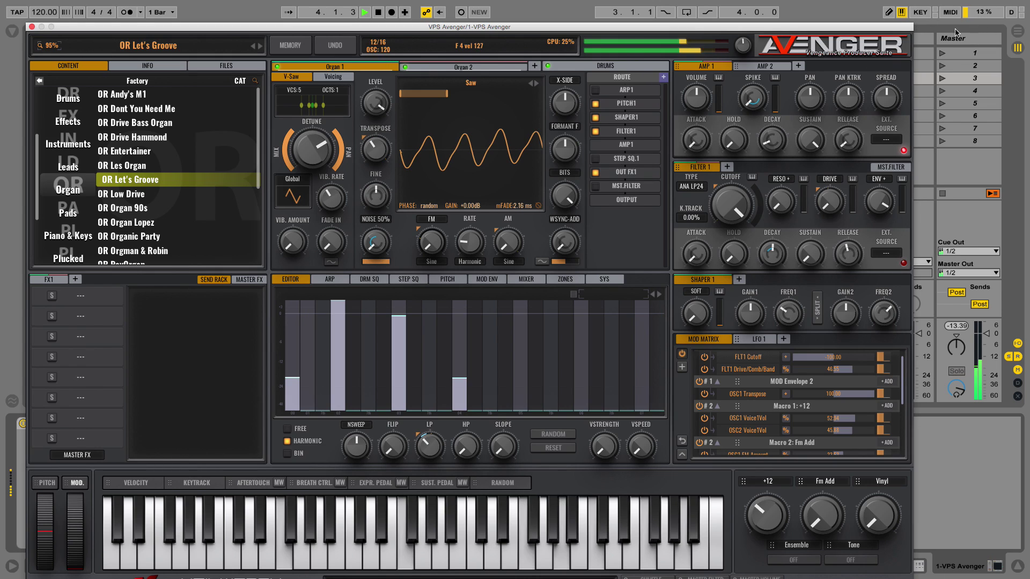
{"action": "key", "text": "space"}
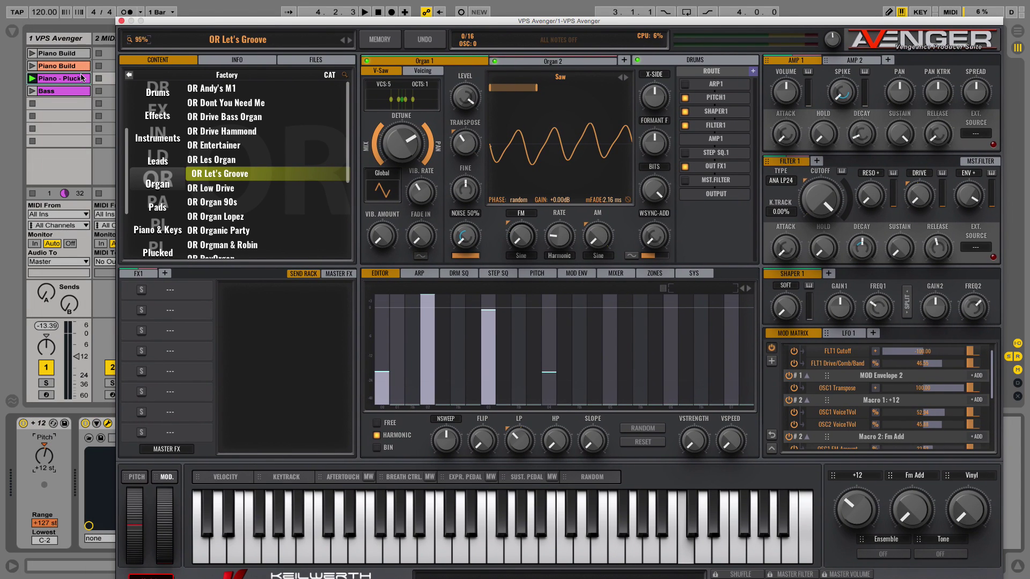
Select the Piano - Pluck clip, view its piano roll, then return the Avenger window upper left.
{"action": "left_click", "coordinate": [80, 78]}
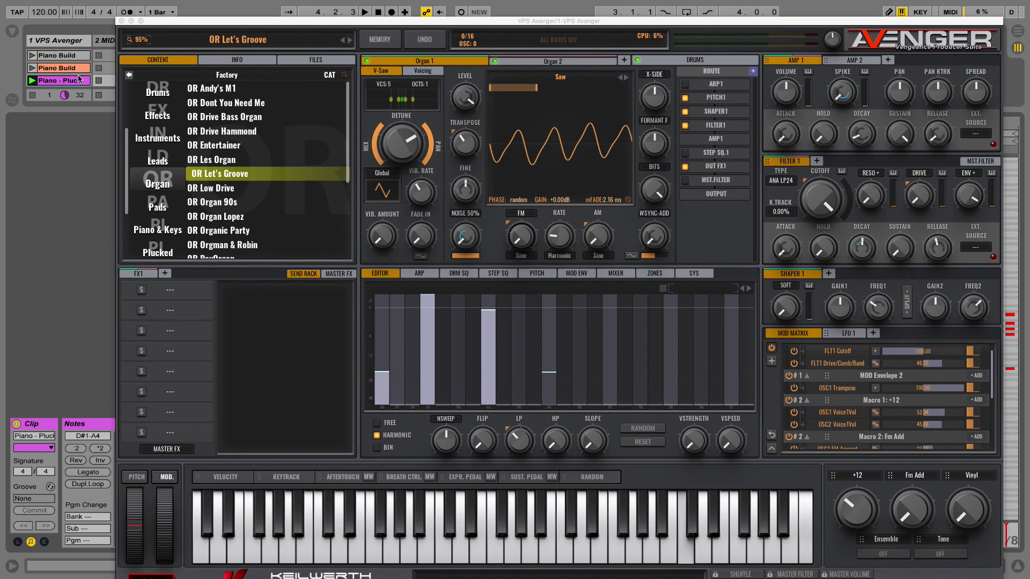
{"action": "left_click_drag", "start_coordinate": [140, 26], "coordinate": [516, 51]}
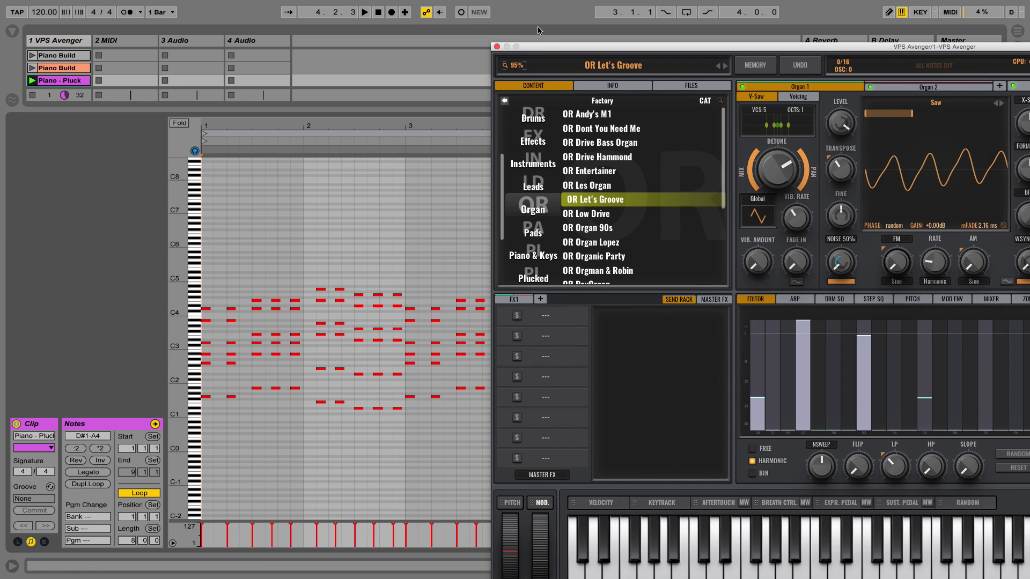
{"action": "left_click_drag", "start_coordinate": [557, 51], "coordinate": [494, 47]}
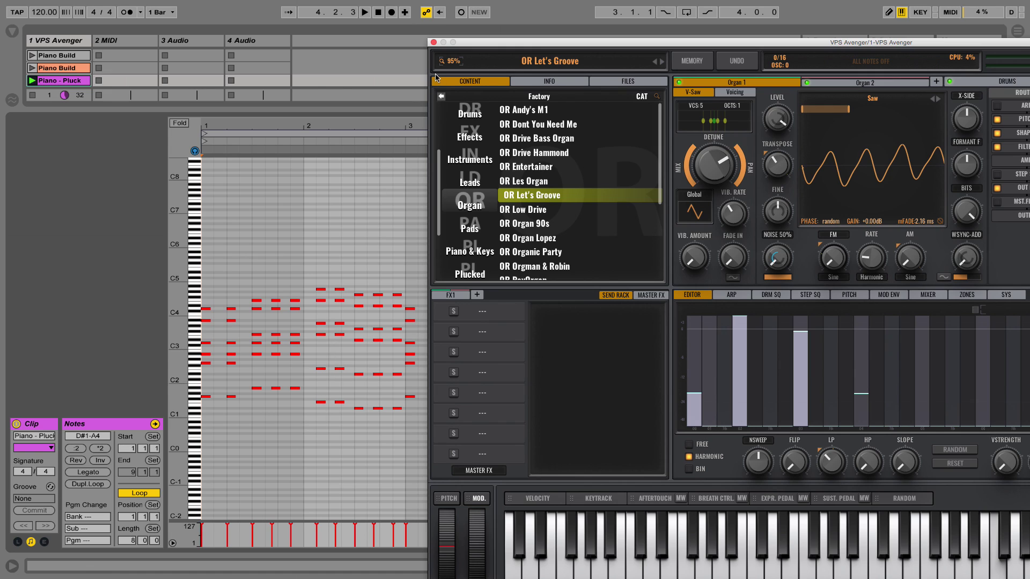
{"action": "left_click_drag", "start_coordinate": [470, 42], "coordinate": [92, 13]}
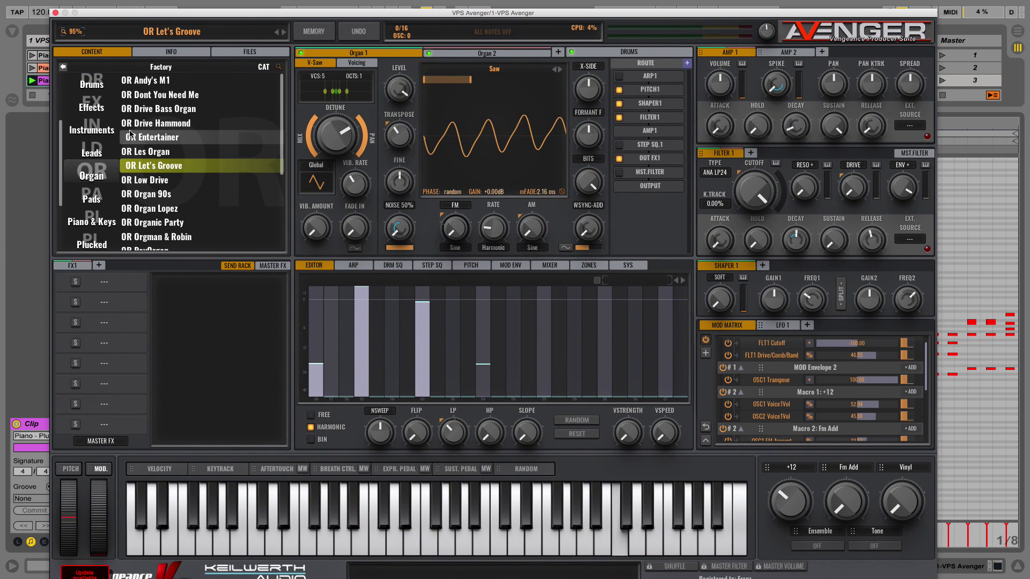
Load the GT Guitar Tonight preset from the Instruments category.
{"action": "left_click", "coordinate": [96, 131]}
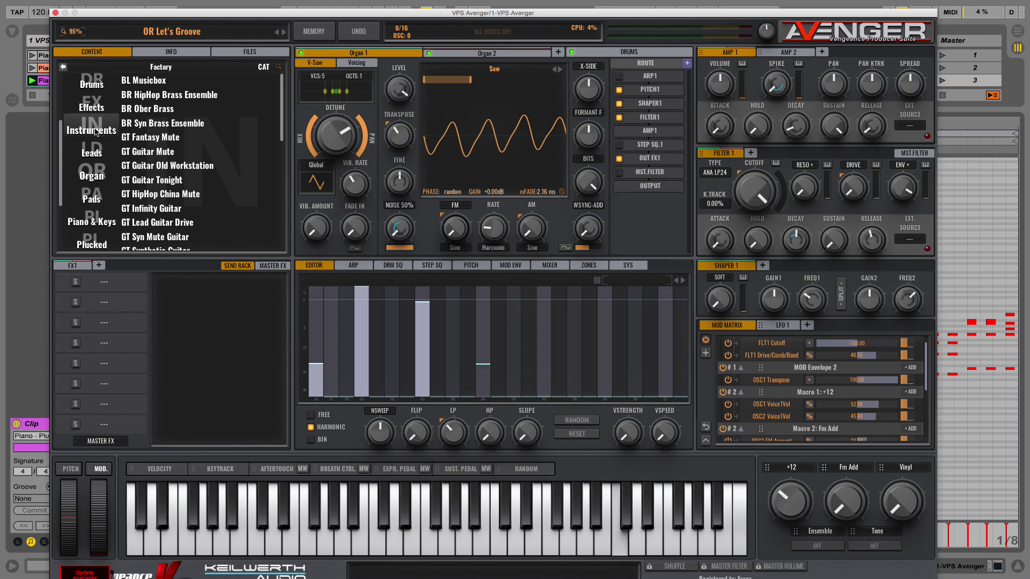
{"action": "scroll", "coordinate": [162, 149], "scroll_direction": "down", "scroll_amount": 3}
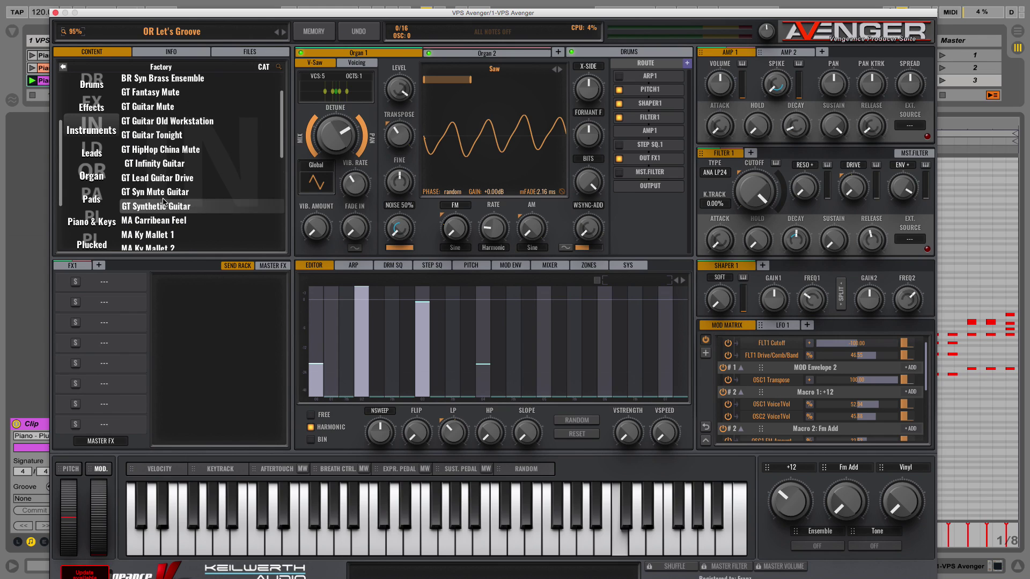
{"action": "left_click", "coordinate": [170, 140]}
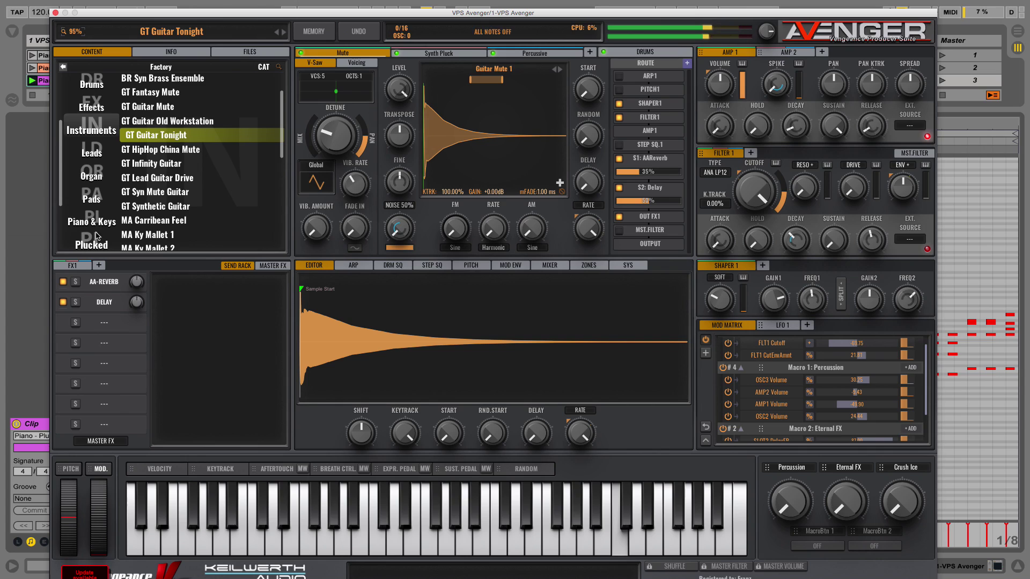
Load the SY Cinematic 1 preset from the Synth category.
{"action": "scroll", "coordinate": [95, 230], "scroll_direction": "down", "scroll_amount": 4}
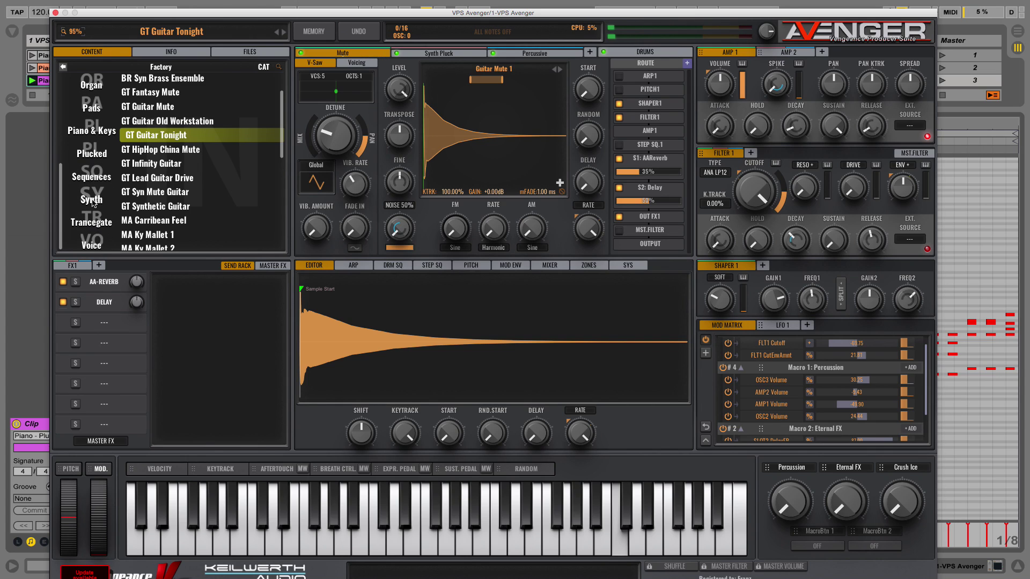
{"action": "left_click", "coordinate": [92, 202]}
{"action": "left_click", "coordinate": [154, 122]}
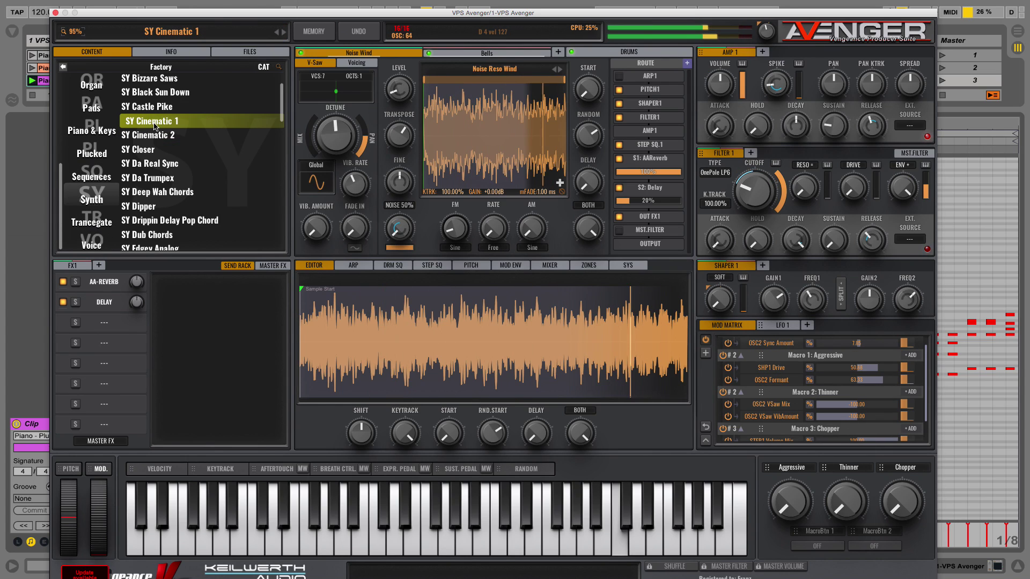
Try SY Deep Wah Chords, load SY Dipper, and play the Piano Build clip through it.
{"action": "left_click", "coordinate": [166, 192]}
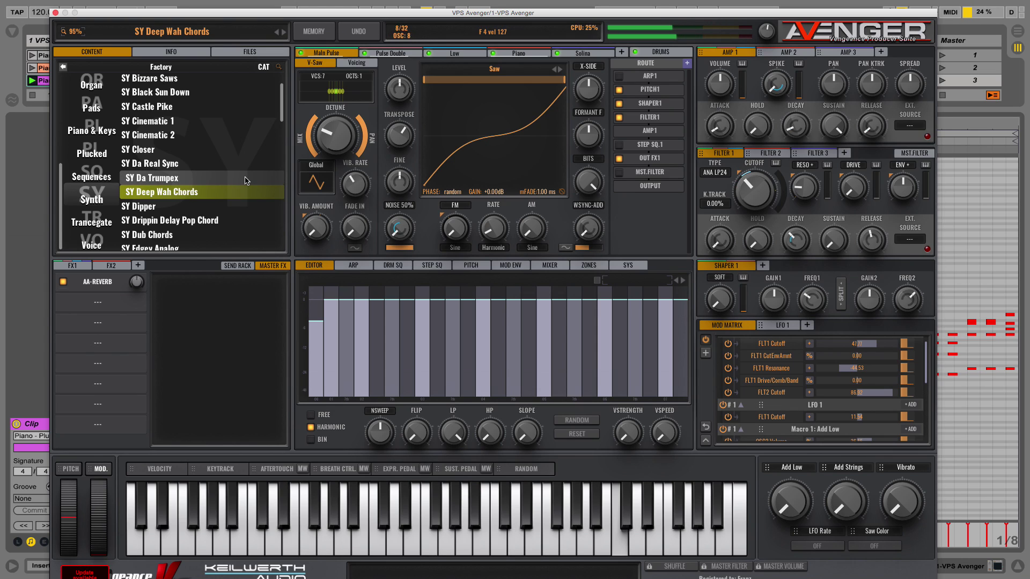
{"action": "left_click", "coordinate": [165, 208]}
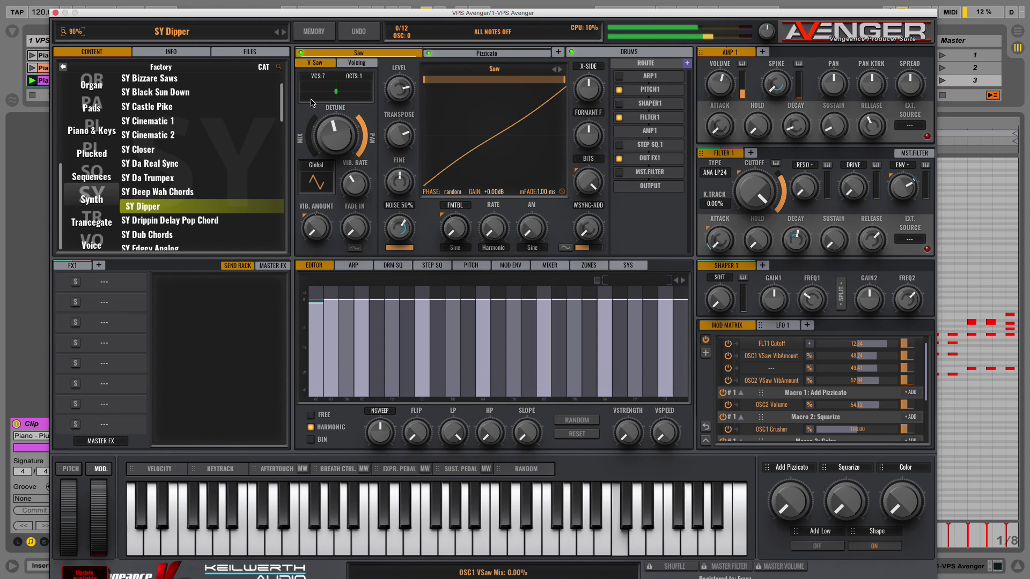
{"action": "left_click_drag", "start_coordinate": [99, 16], "coordinate": [193, 23]}
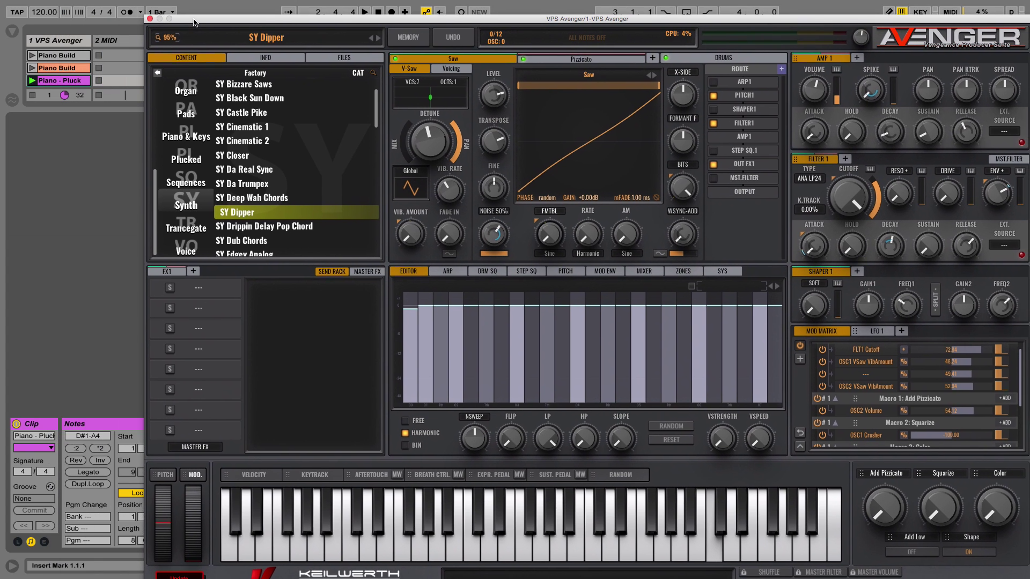
{"action": "left_click", "coordinate": [43, 64]}
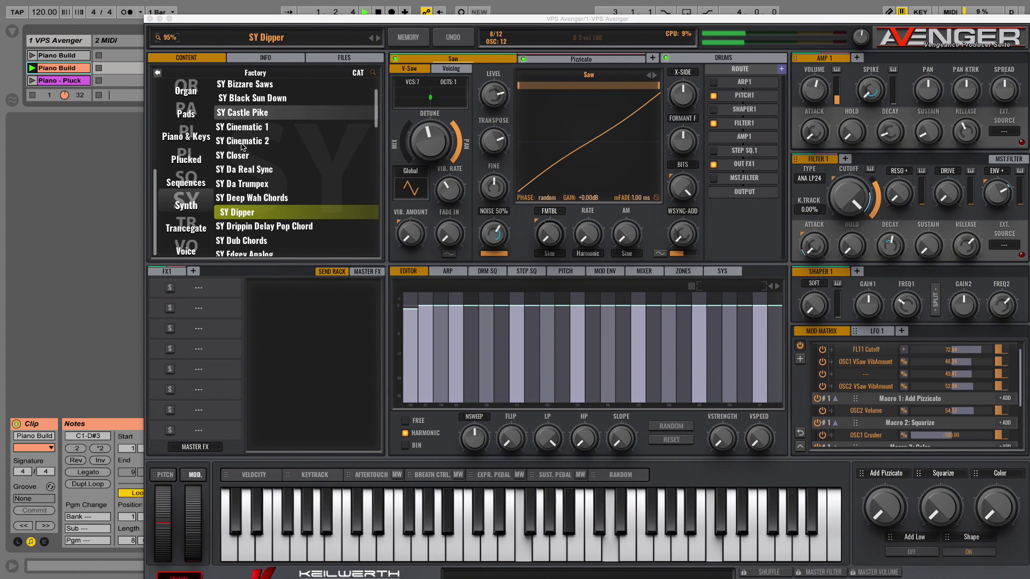
From the Pads category, audition PD Athmospherics 1, then load PD Cinematic 1.
{"action": "key", "text": "space"}
{"action": "left_click", "coordinate": [185, 112]}
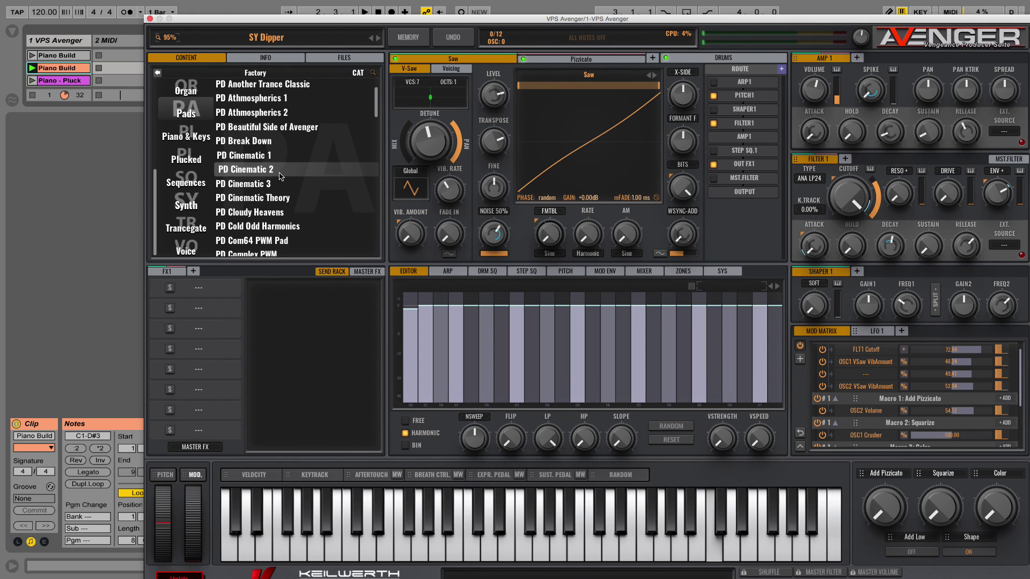
{"action": "left_click", "coordinate": [278, 98]}
{"action": "key", "text": "space"}
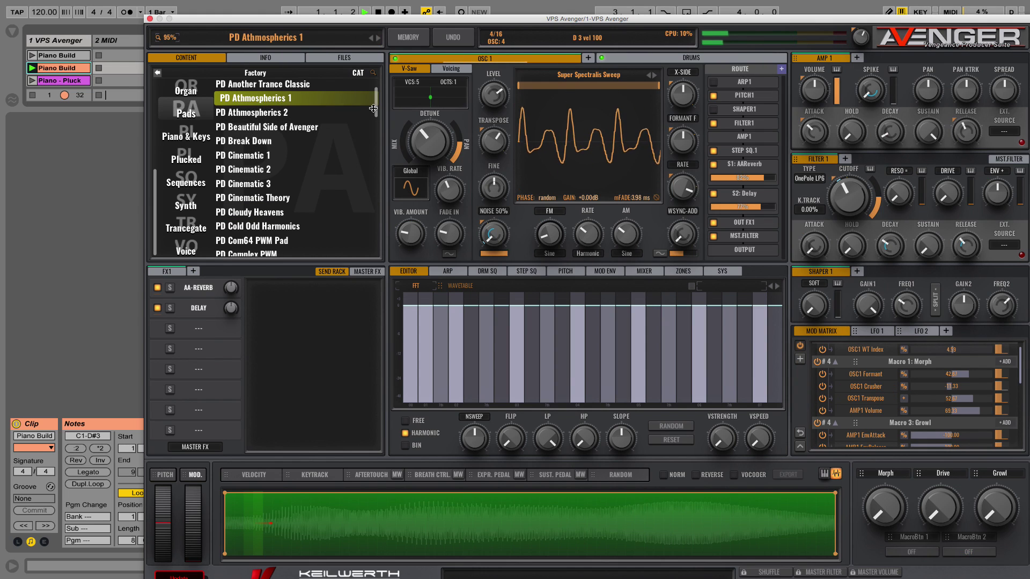
{"action": "left_click_drag", "start_coordinate": [364, 25], "coordinate": [318, 19]}
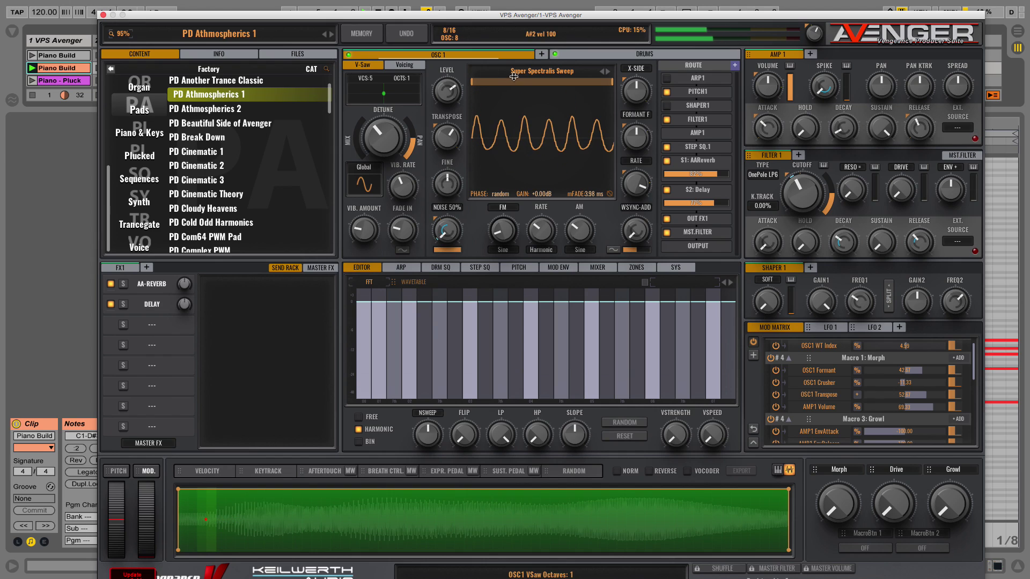
{"action": "left_click", "coordinate": [229, 151]}
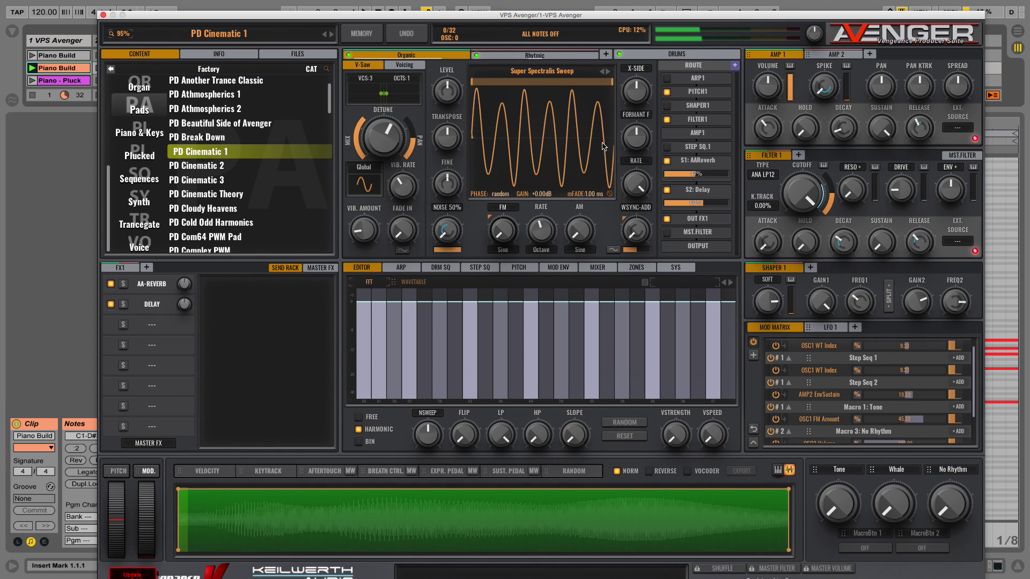
View the Rhytmic oscillator settings and the DRUMS section, briefly auditioning the patch.
{"action": "left_click", "coordinate": [533, 56]}
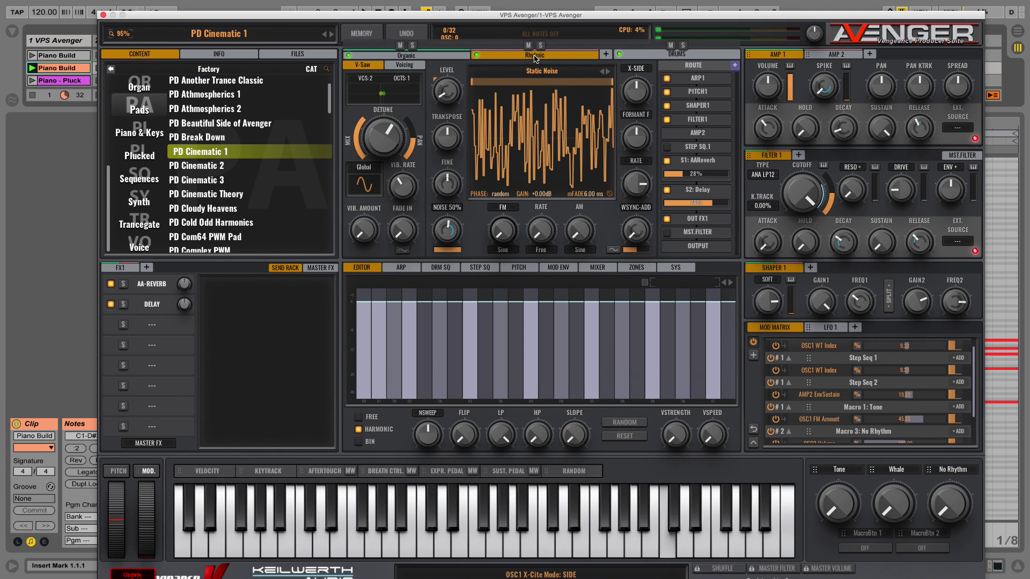
{"action": "left_click", "coordinate": [659, 55]}
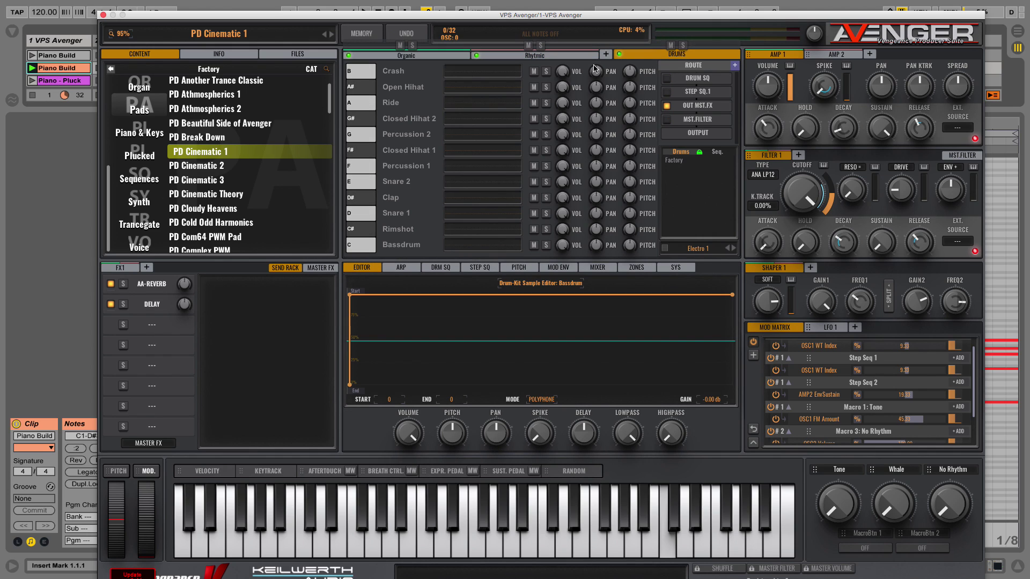
{"action": "key", "text": "space"}
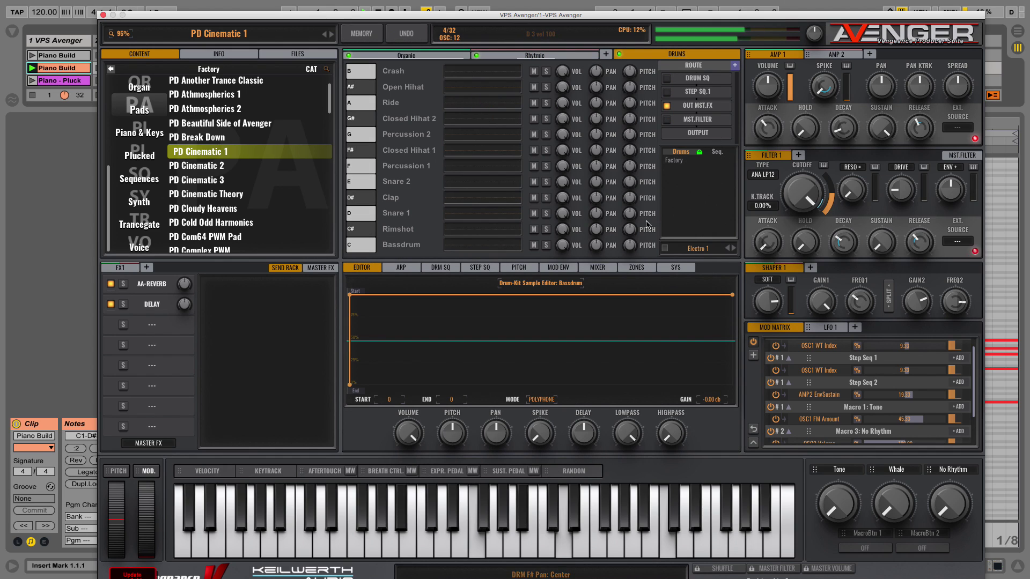
{"action": "key", "text": "space"}
Show the internal MIXER and raise the Rhytmic channel fader while the patch plays.
{"action": "left_click", "coordinate": [598, 267]}
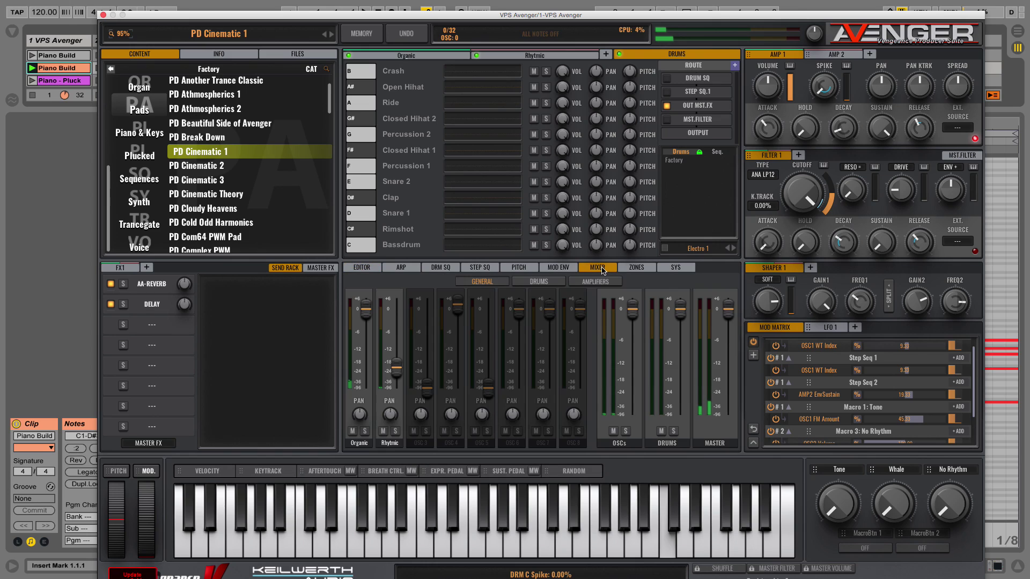
{"action": "key", "text": "space"}
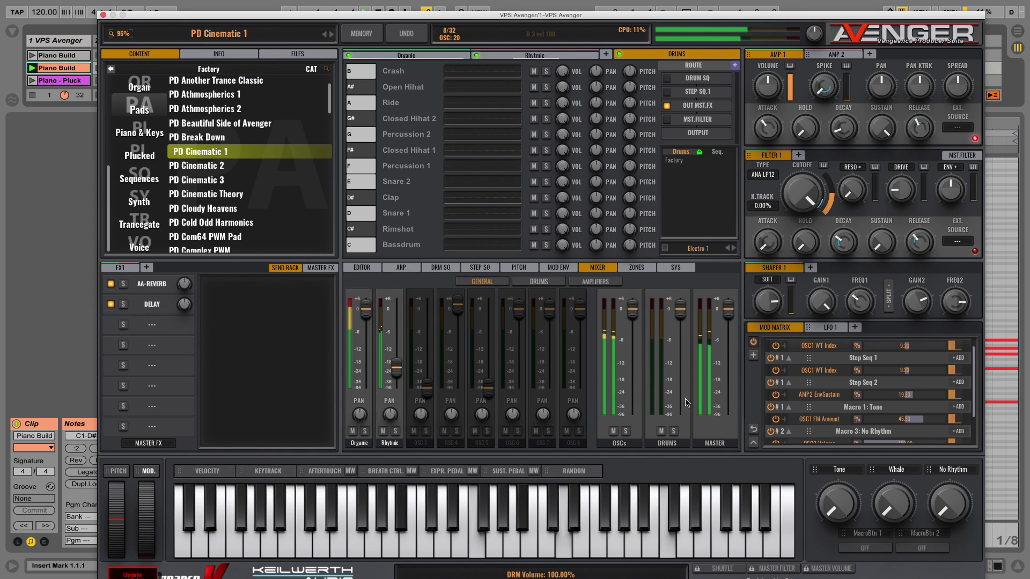
{"action": "key", "text": "space"}
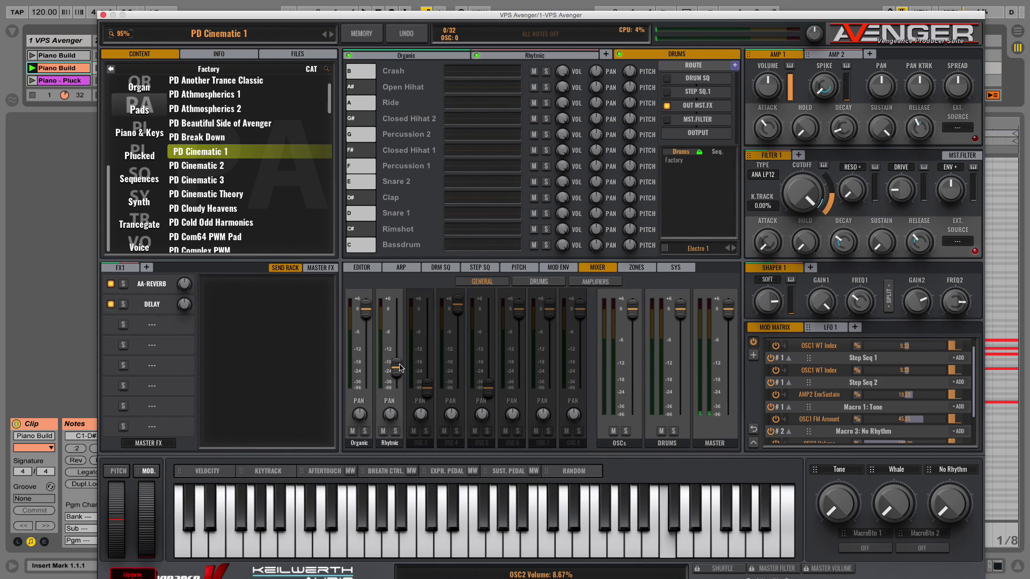
{"action": "key", "text": "space"}
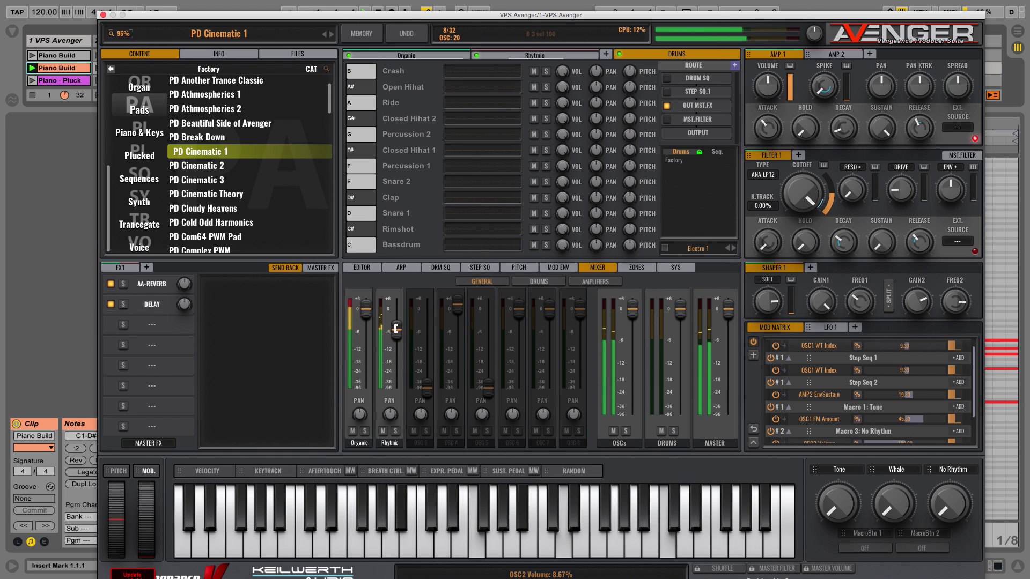
{"action": "left_click_drag", "start_coordinate": [396, 329], "coordinate": [366, 304]}
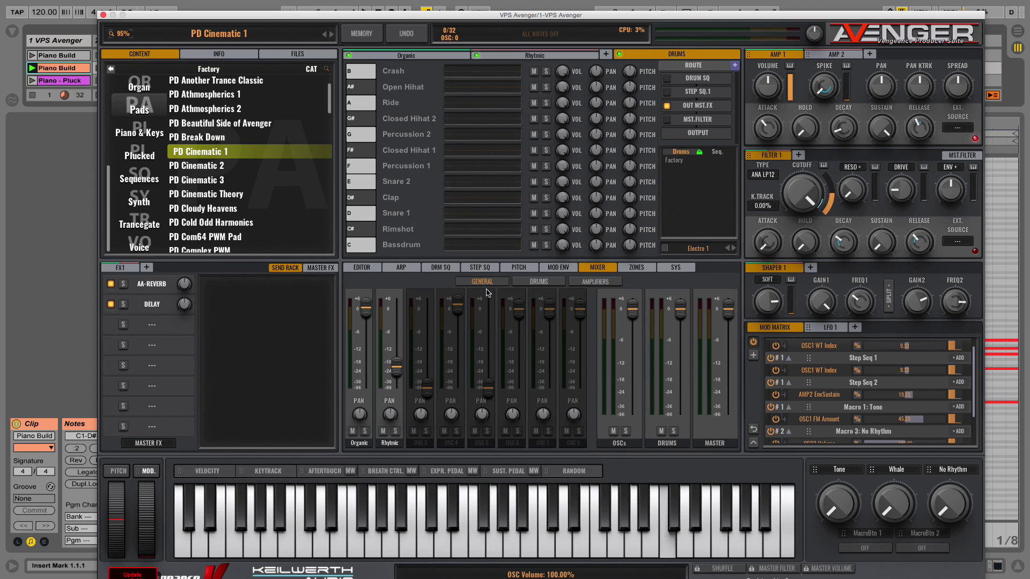
Audition PD Cinematic Theory, then load PD Cloudy Heavens and scroll further down the list.
{"action": "left_click", "coordinate": [220, 194]}
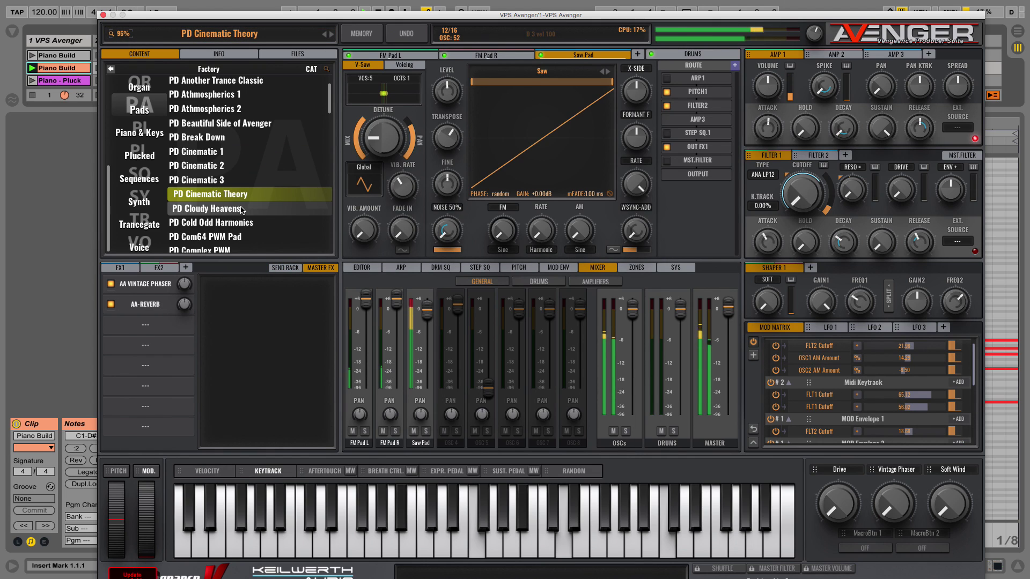
{"action": "left_click", "coordinate": [238, 209]}
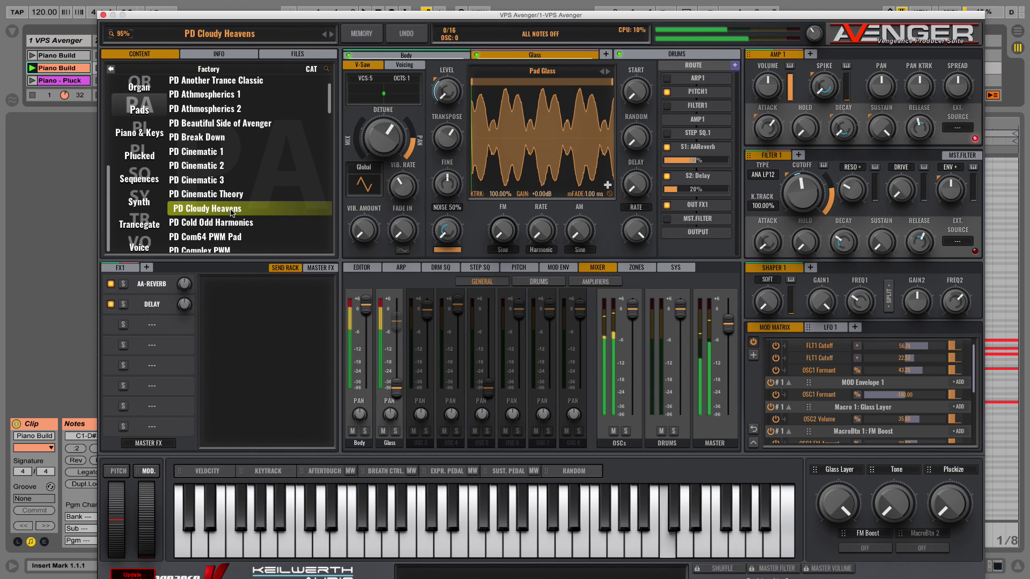
{"action": "scroll", "coordinate": [328, 184], "scroll_direction": "down", "scroll_amount": 3}
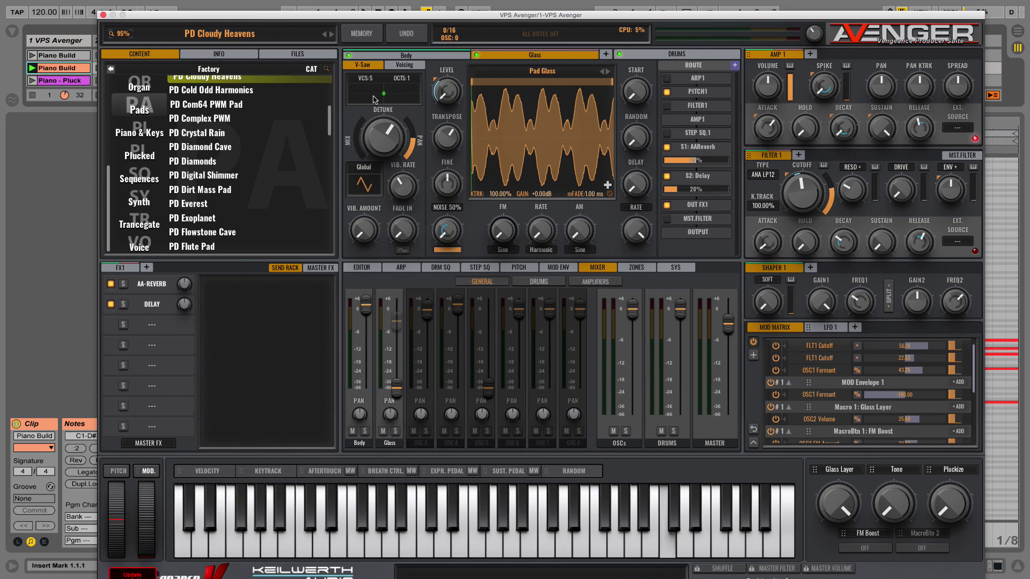
Initialize the patch from the MEMORY menu, confirming YES to reset all settings.
{"action": "left_click", "coordinate": [358, 39]}
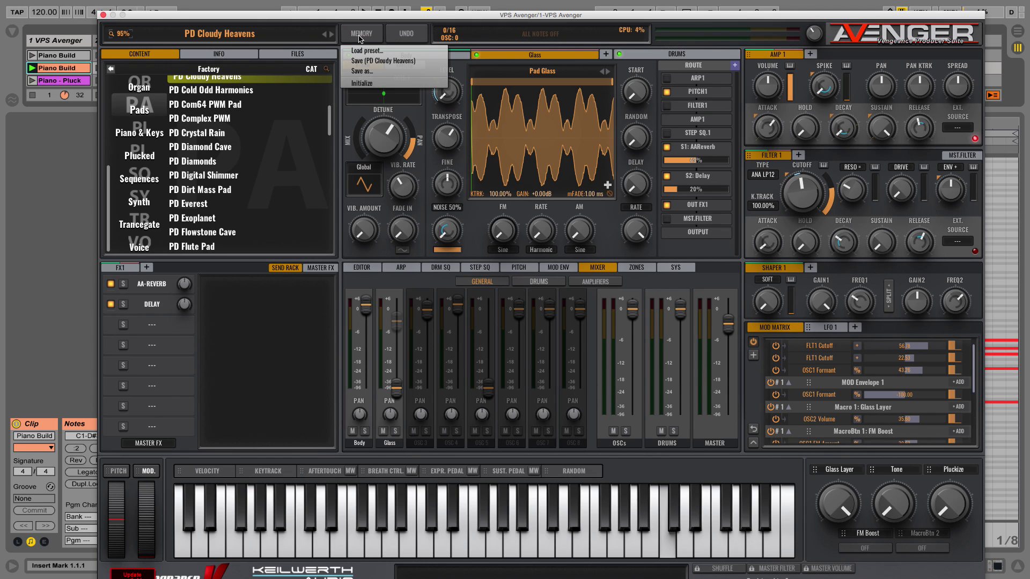
{"action": "left_click", "coordinate": [381, 84]}
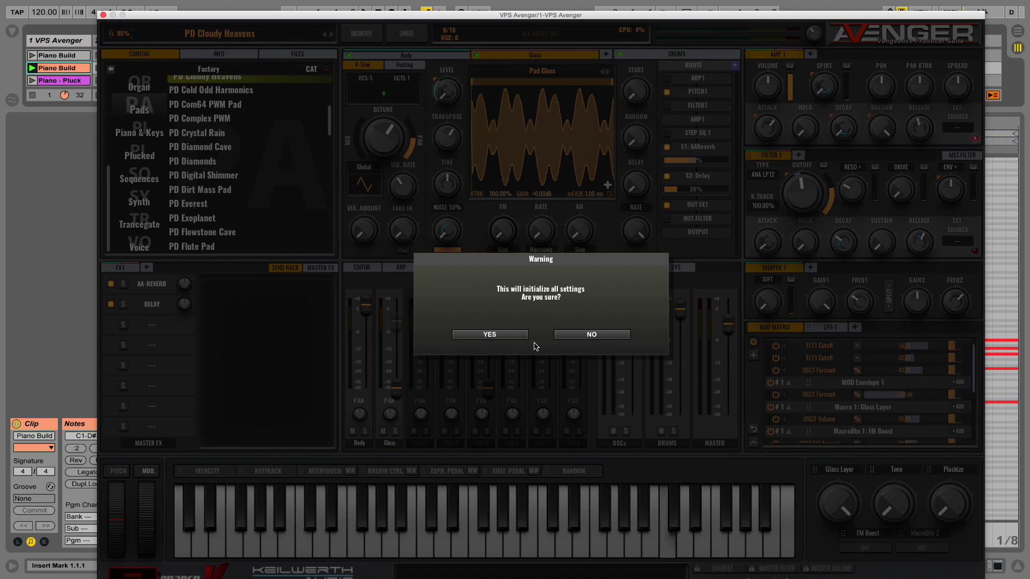
{"action": "left_click", "coordinate": [501, 334]}
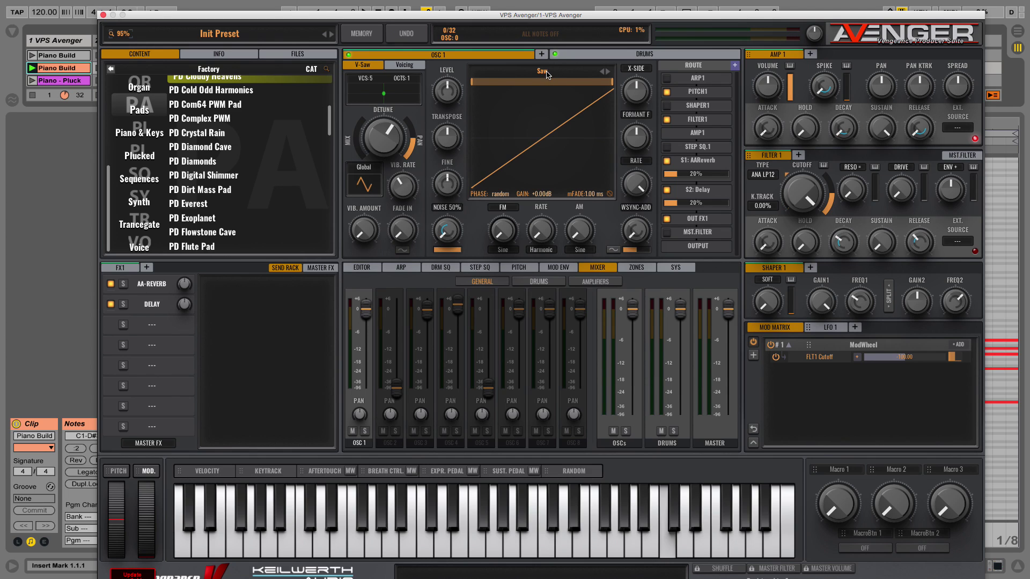
Switch oscillator 1 to Square, with detune at about 88% and mix at about 94%.
{"action": "left_click", "coordinate": [543, 72]}
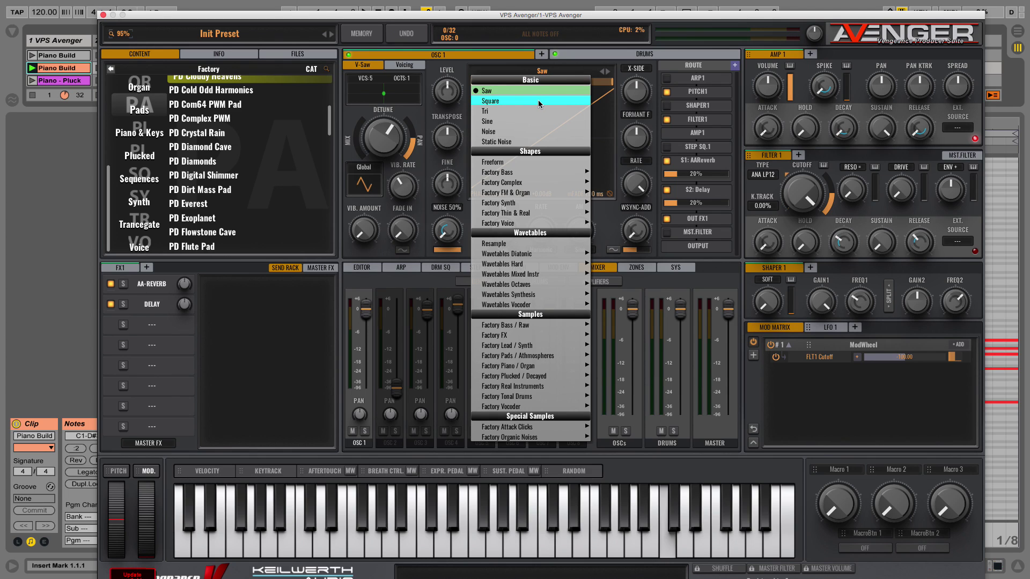
{"action": "left_click", "coordinate": [538, 101]}
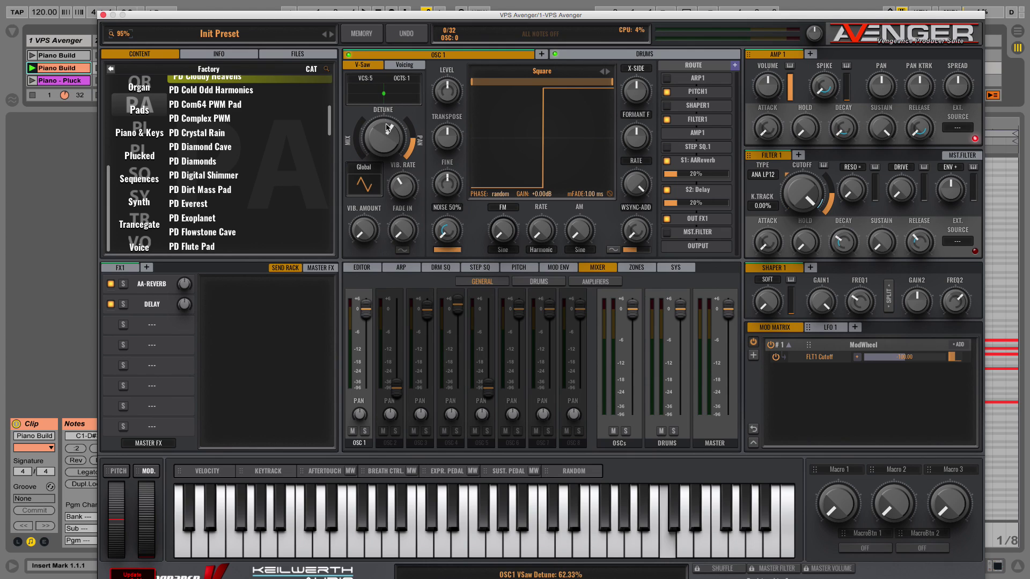
{"action": "left_click_drag", "start_coordinate": [387, 129], "coordinate": [359, 149]}
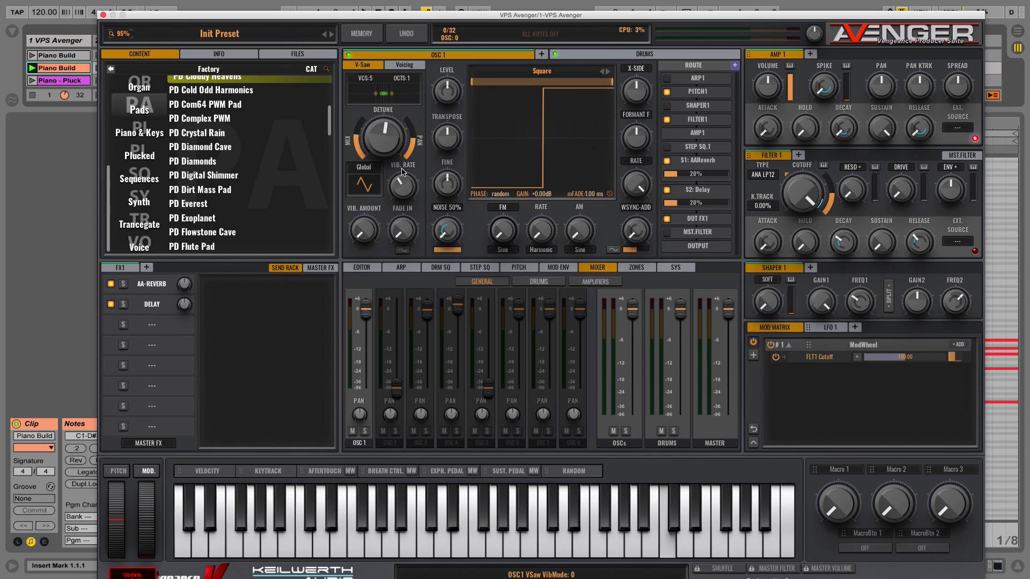
{"action": "left_click_drag", "start_coordinate": [361, 158], "coordinate": [365, 158]}
{"action": "left_click_drag", "start_coordinate": [387, 90], "coordinate": [405, 94]}
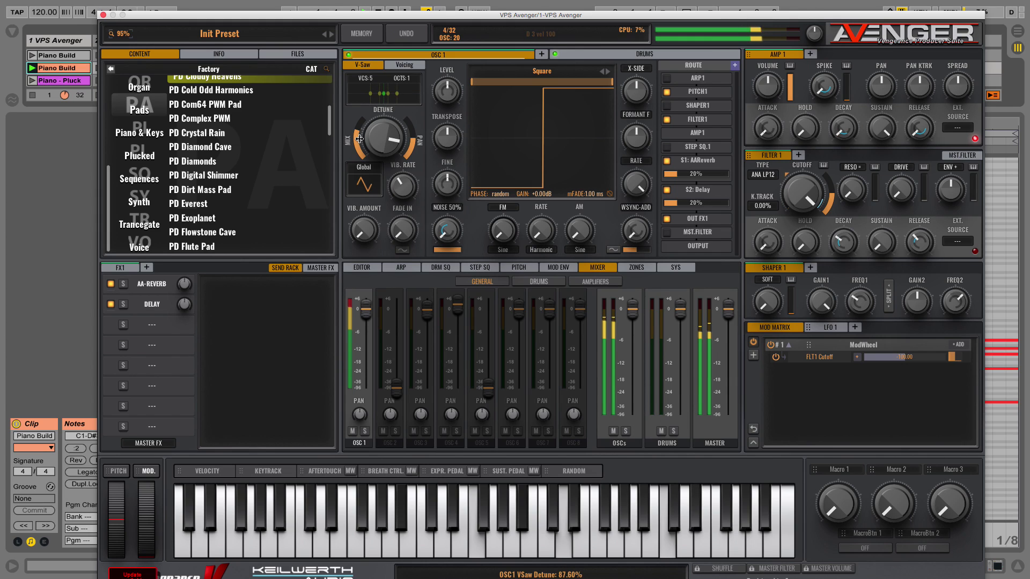
{"action": "left_click_drag", "start_coordinate": [359, 139], "coordinate": [387, 172]}
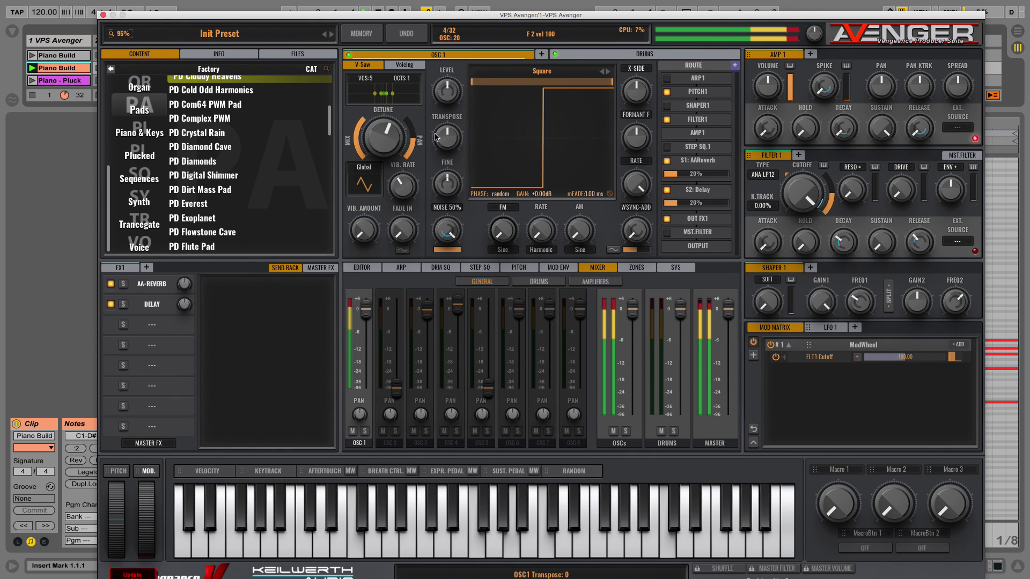
Apply the Analog Uni 2+ chord voicing with voice 1 CRS at 0, and audition it.
{"action": "left_click", "coordinate": [409, 66]}
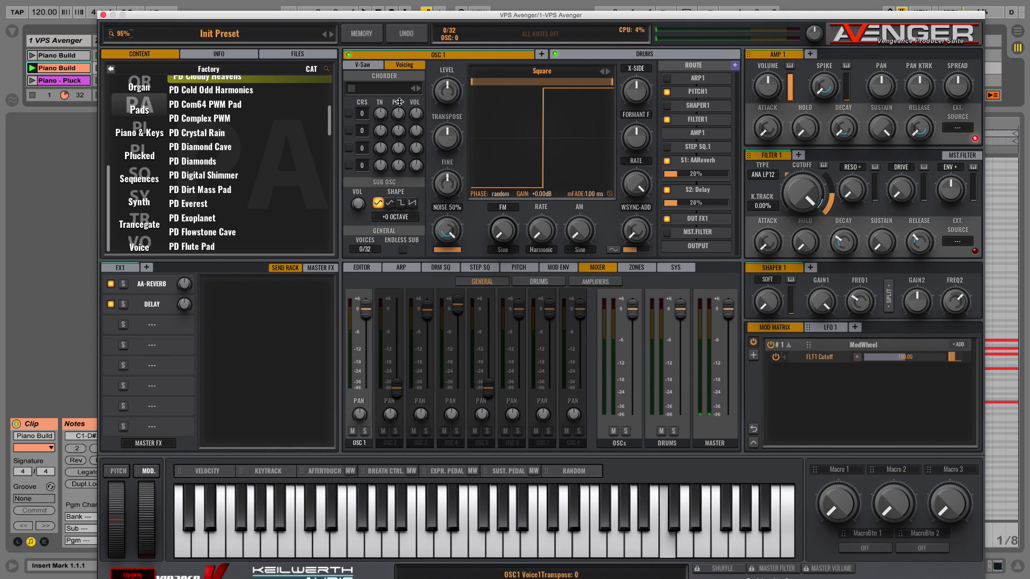
{"action": "left_click", "coordinate": [419, 88]}
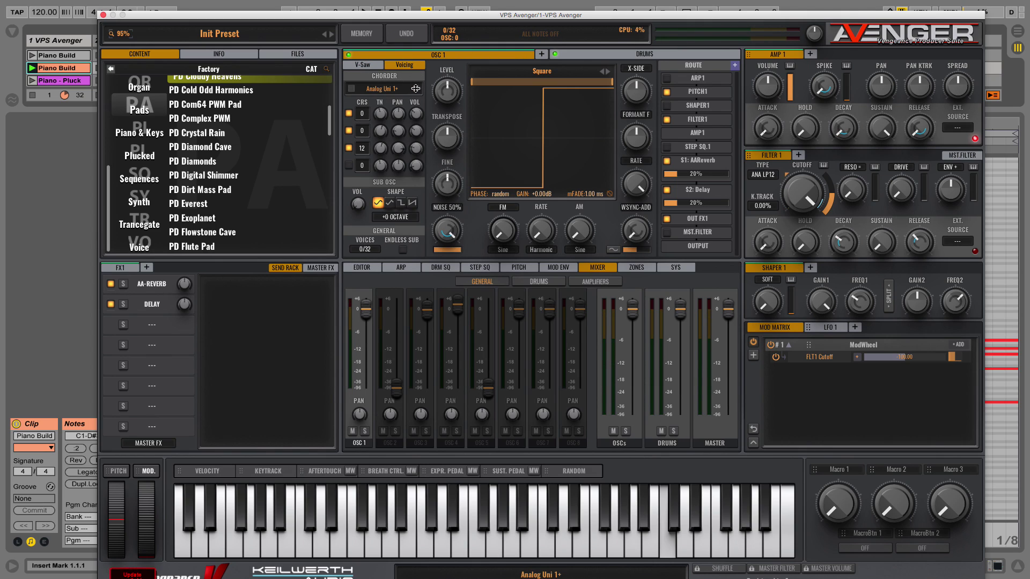
{"action": "left_click", "coordinate": [418, 89]}
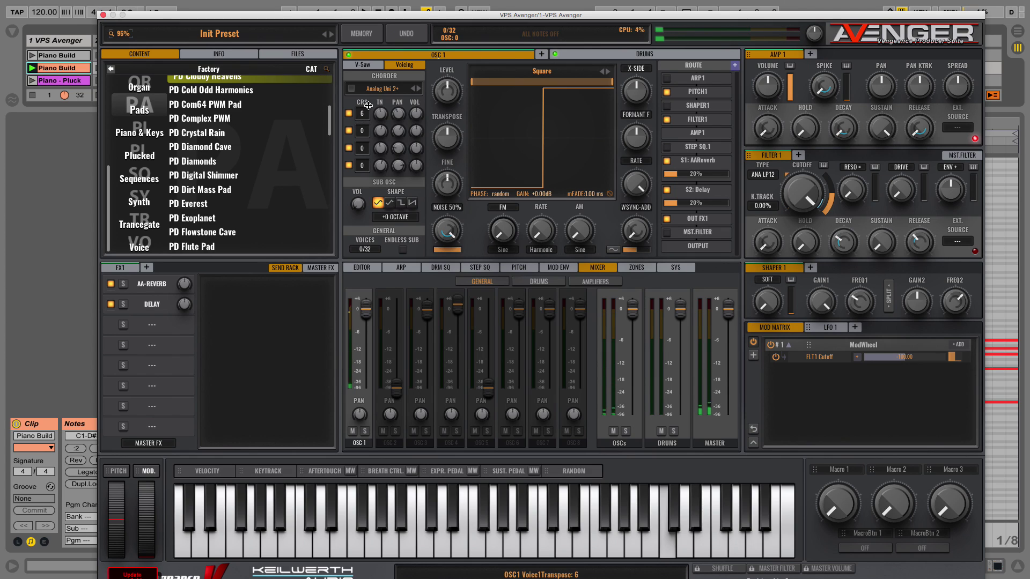
{"action": "left_click_drag", "start_coordinate": [369, 106], "coordinate": [363, 123]}
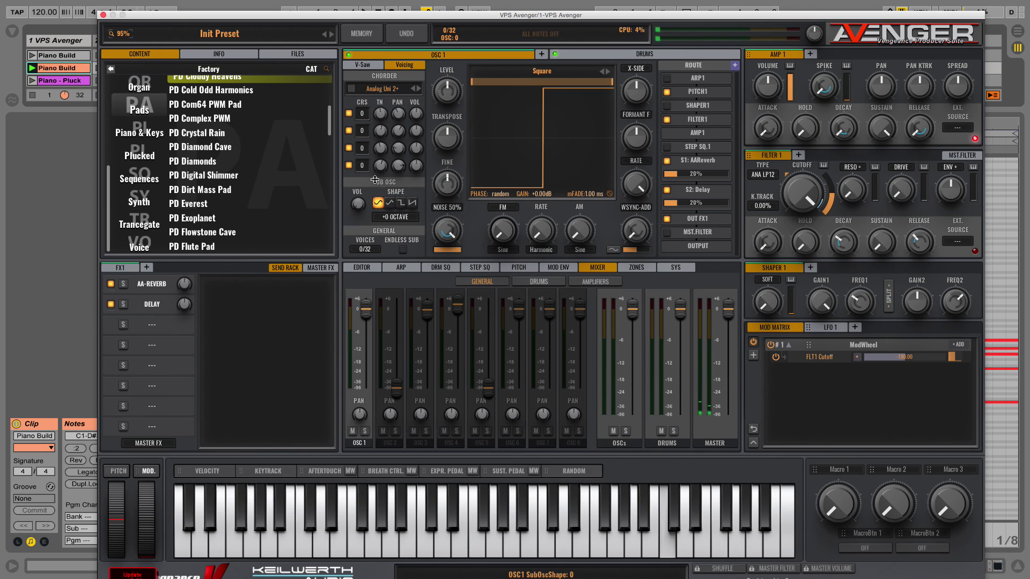
{"action": "key", "text": "space"}
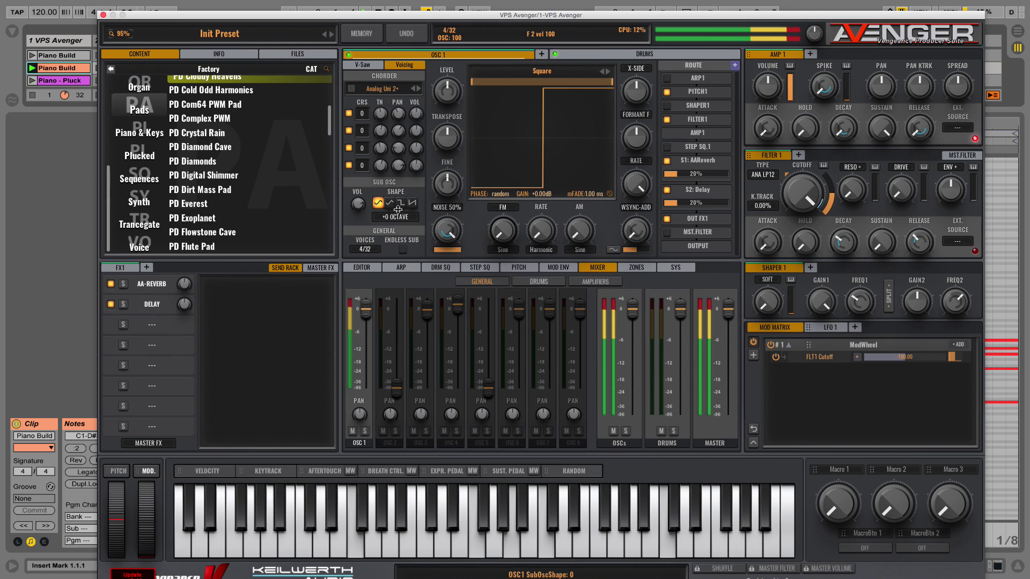
{"action": "key", "text": "space"}
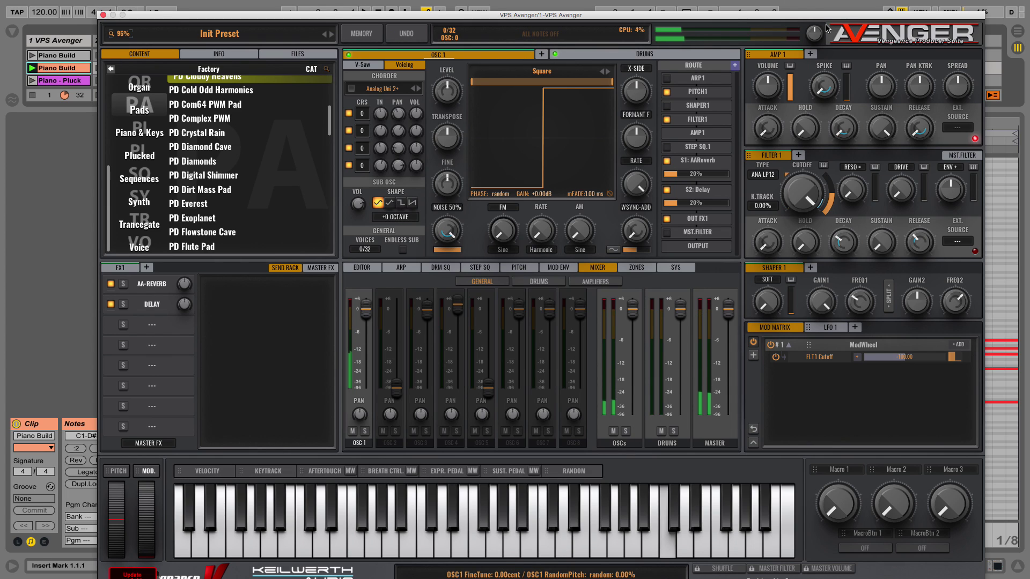
{"action": "key", "text": "space"}
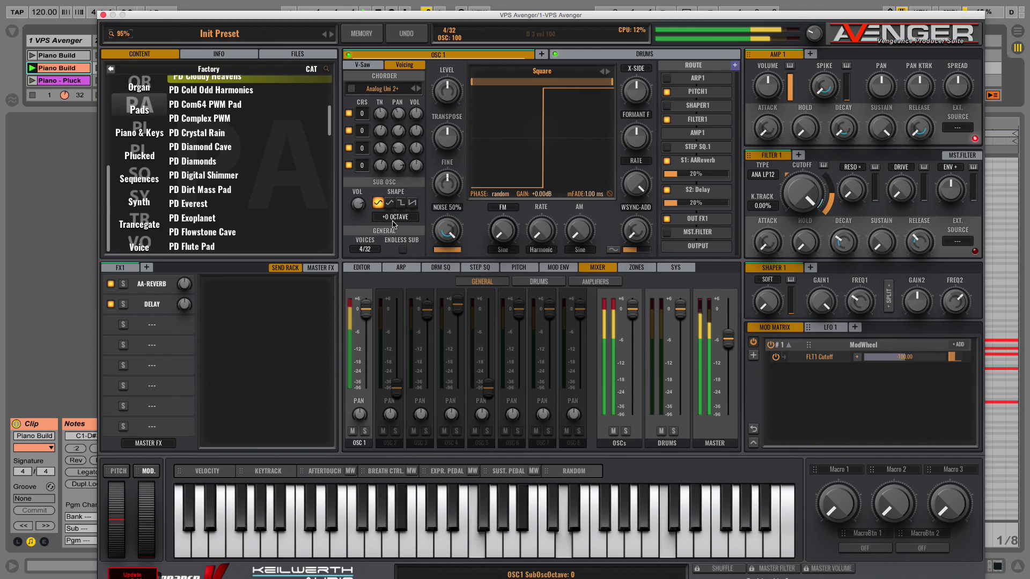
Set the sub oscillator octave to +1 OCTAVE.
{"action": "left_click", "coordinate": [376, 218]}
{"action": "left_click", "coordinate": [393, 230]}
{"action": "left_click", "coordinate": [391, 217]}
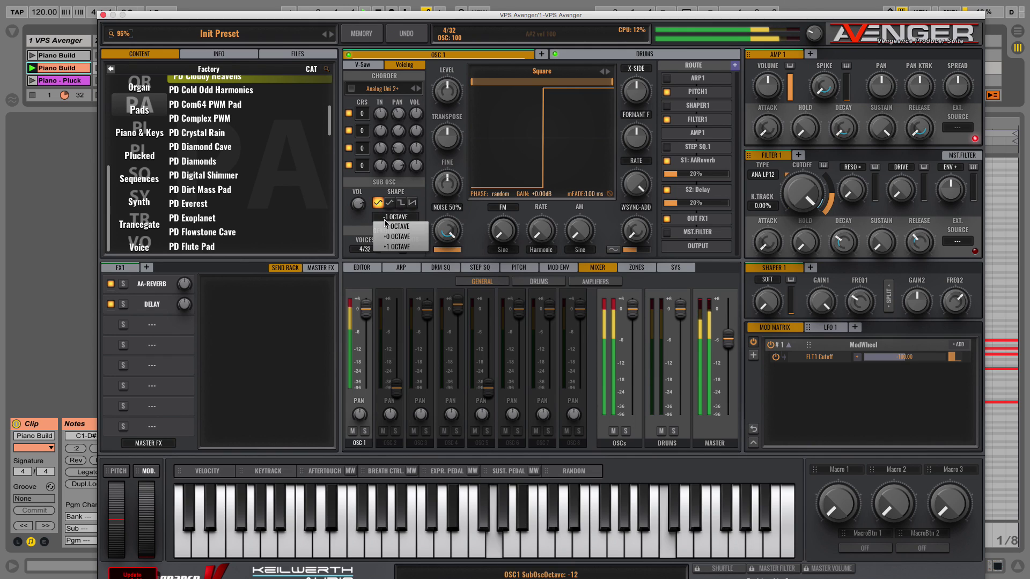
{"action": "left_click", "coordinate": [383, 236]}
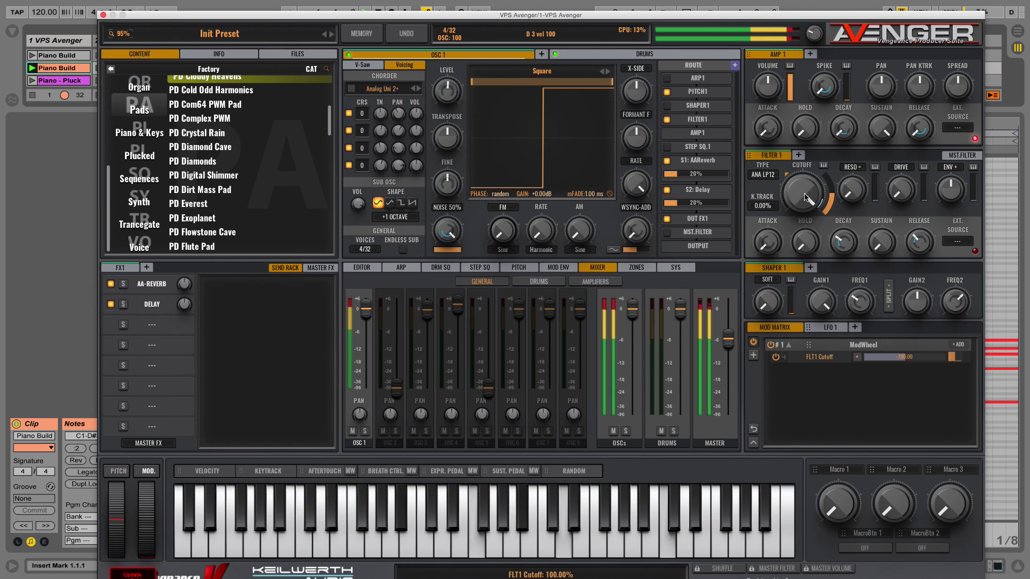
Lower filter 1 cutoff to about 42% and change its type to POW LP12, then COS HP12.
{"action": "left_click_drag", "start_coordinate": [810, 198], "coordinate": [778, 185]}
{"action": "left_click", "coordinate": [770, 177]}
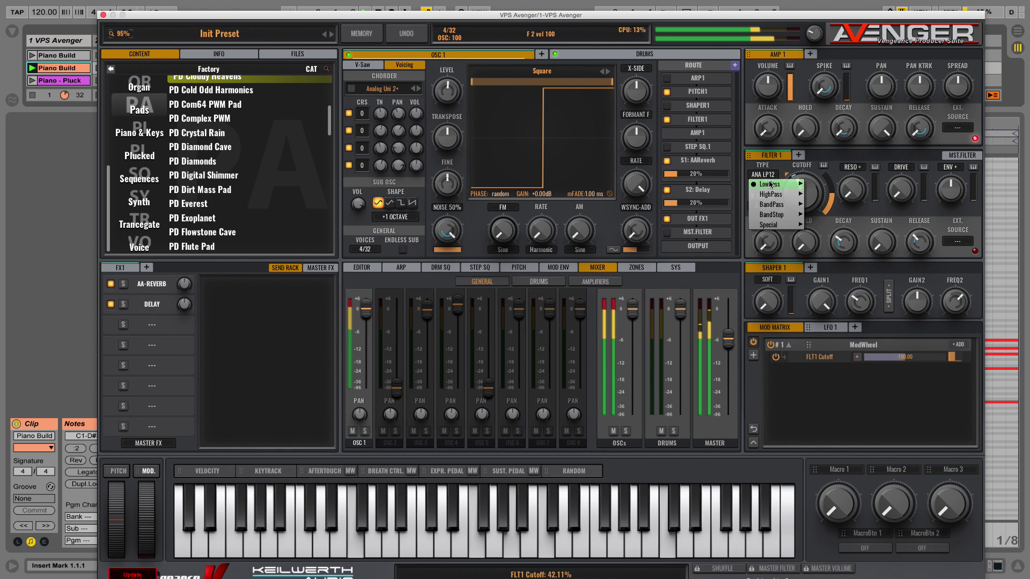
{"action": "mouse_move", "coordinate": [775, 184]}
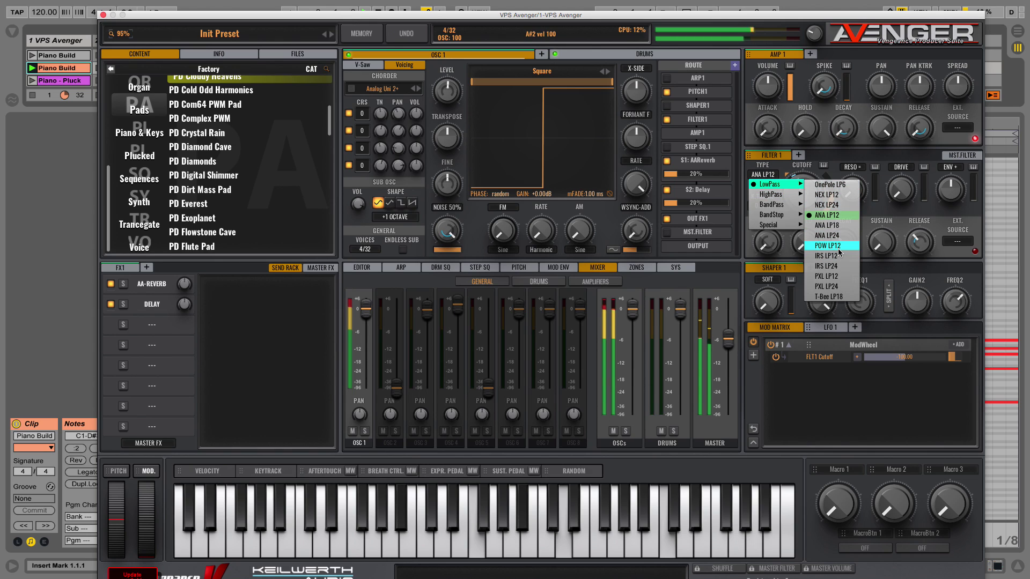
{"action": "left_click", "coordinate": [828, 246]}
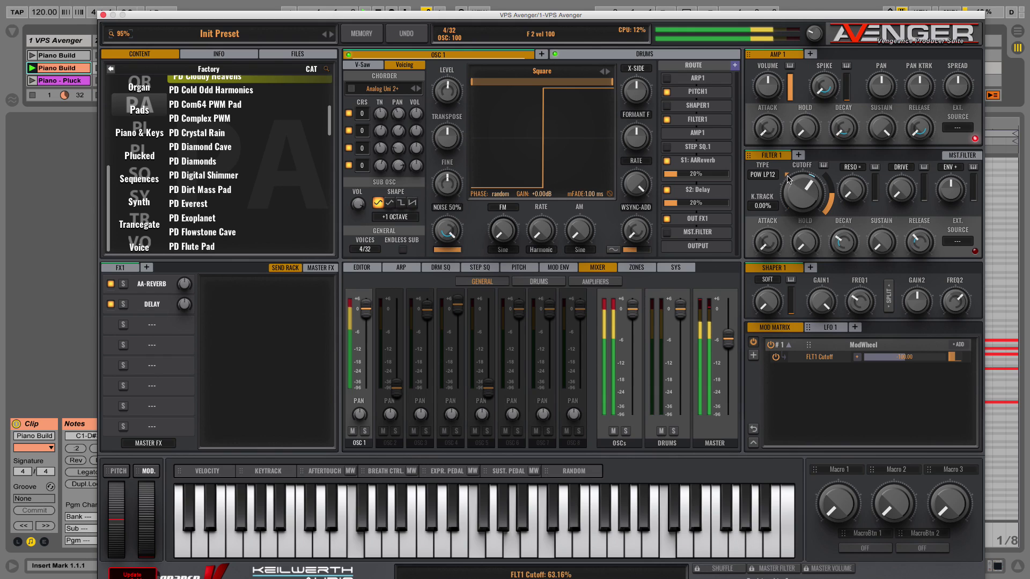
{"action": "left_click", "coordinate": [762, 174]}
{"action": "mouse_move", "coordinate": [791, 185]}
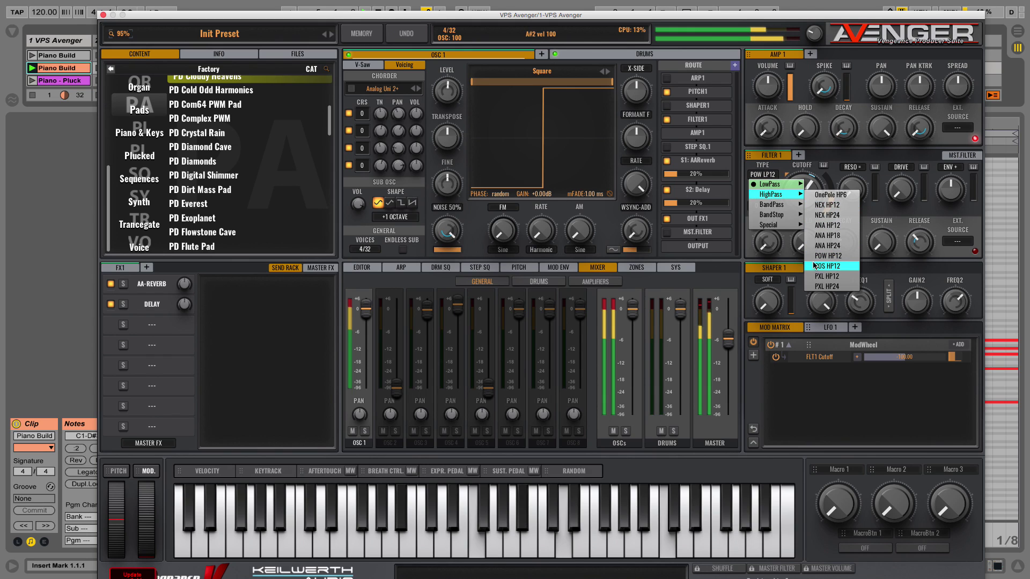
{"action": "left_click", "coordinate": [830, 264]}
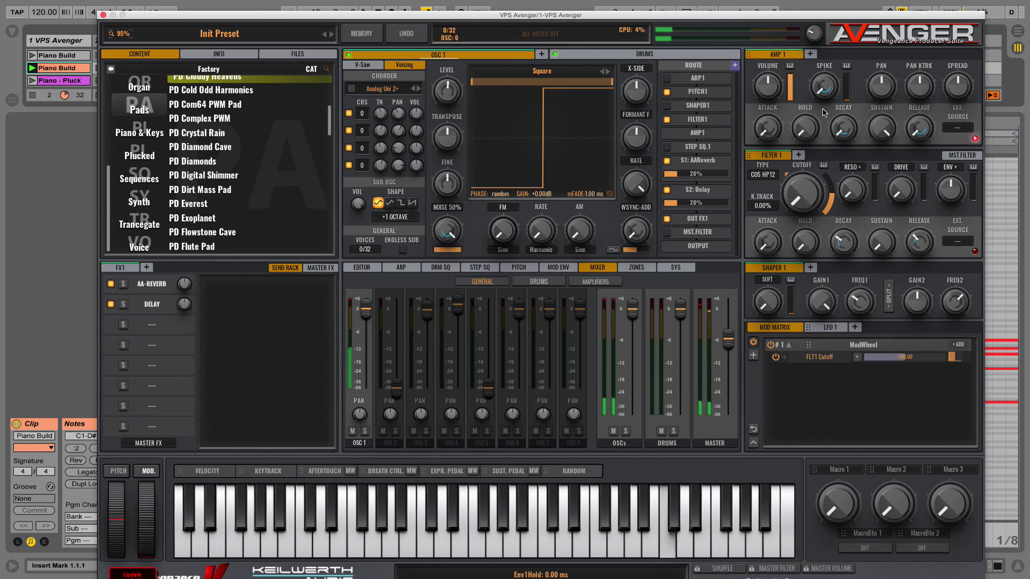
In AMP 1, drop the decay to 0 ms and settle the attack at about 256 ms.
{"action": "mouse_move", "coordinate": [850, 127]}
{"action": "left_click_drag", "start_coordinate": [849, 125], "coordinate": [853, 131]}
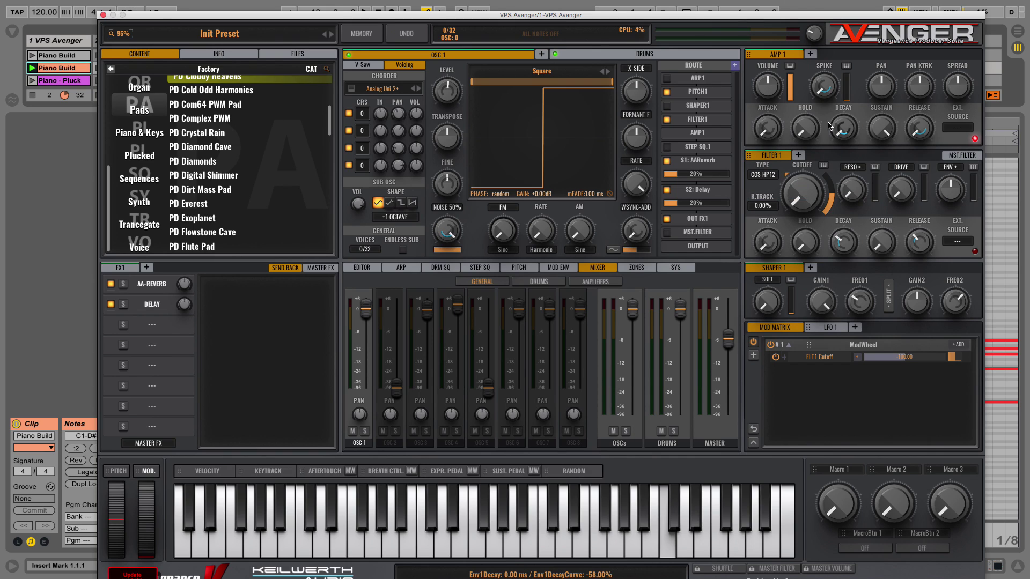
{"action": "mouse_move", "coordinate": [841, 133]}
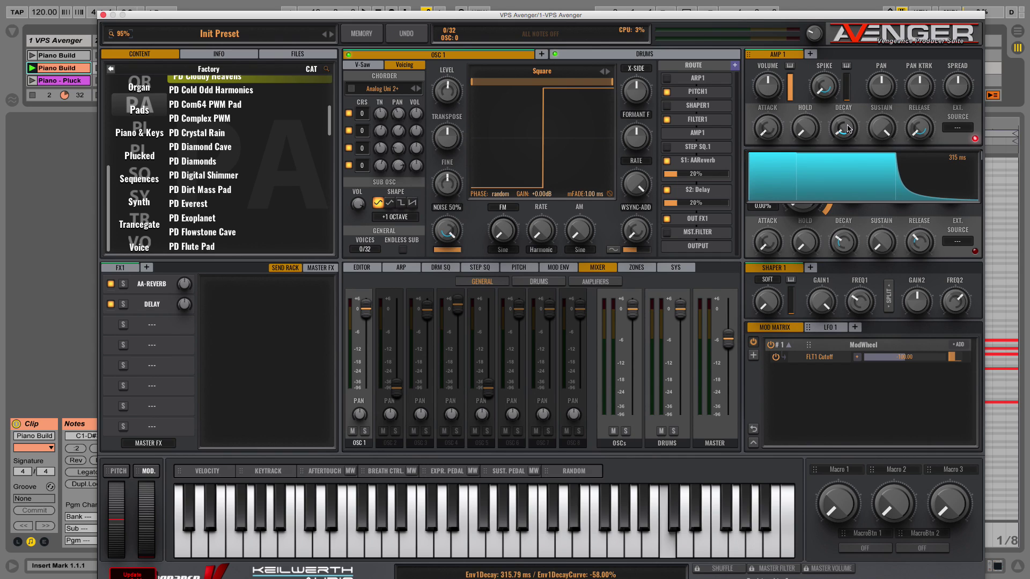
{"action": "left_click_drag", "start_coordinate": [767, 128], "coordinate": [775, 93]}
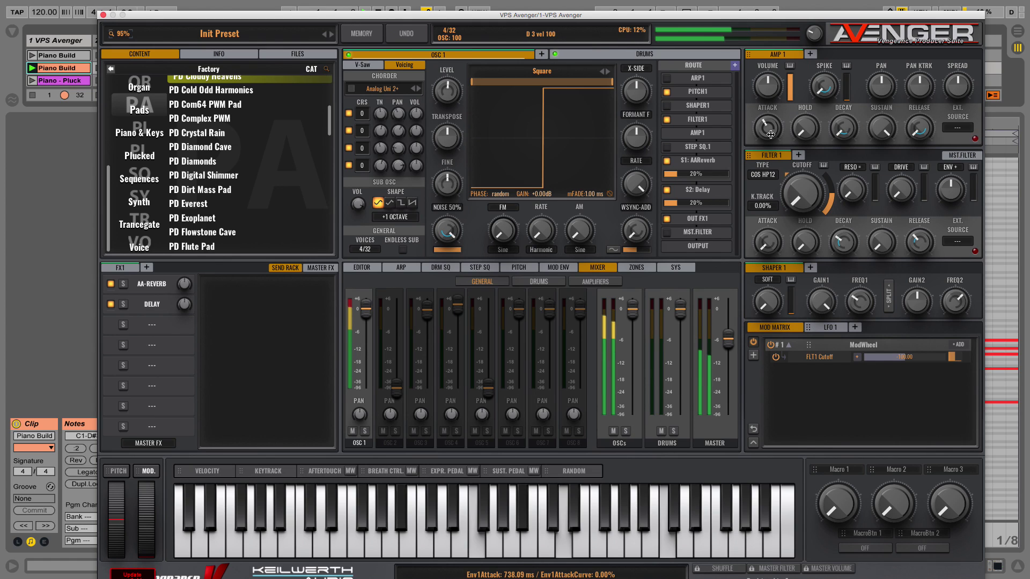
{"action": "left_click_drag", "start_coordinate": [770, 134], "coordinate": [775, 143]}
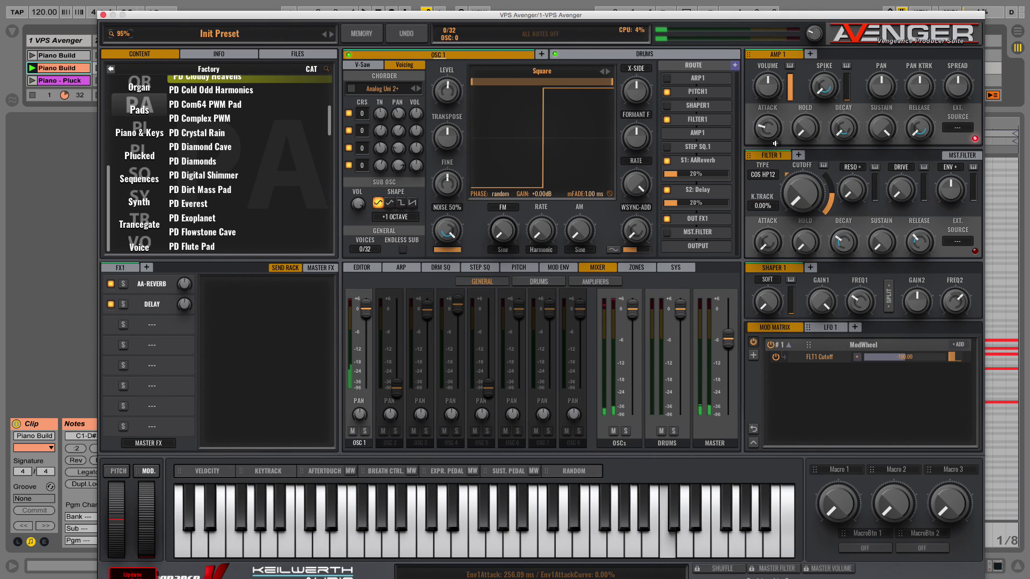